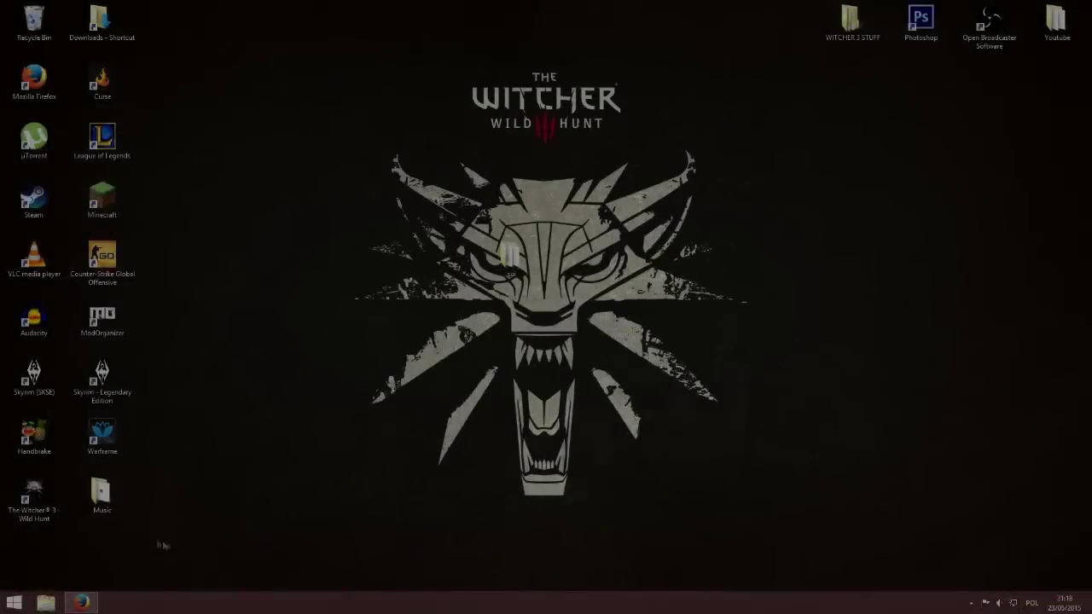
Step: Google 'skin installer ultimate' and download SIU 4.34-Lite.zip from the SIU Updates site
mouse_move(89, 604)
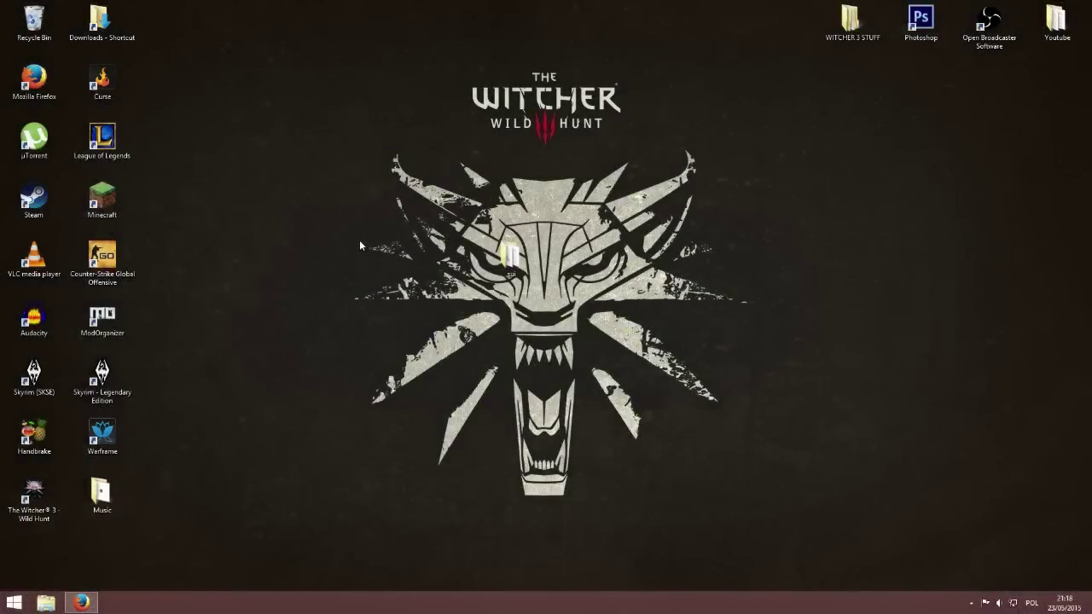
left_click(77, 603)
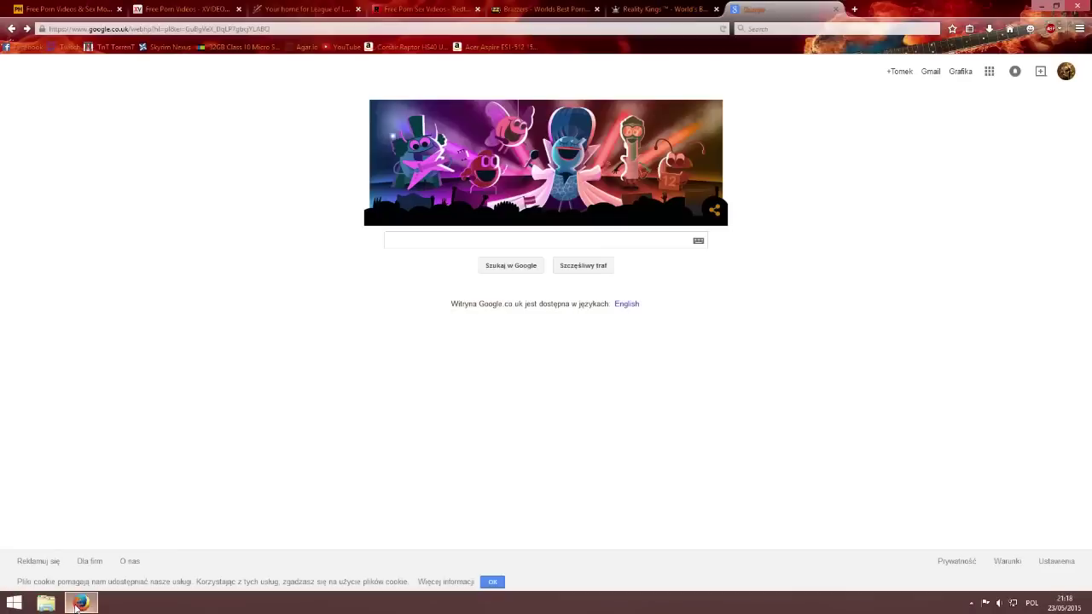
left_click(450, 244)
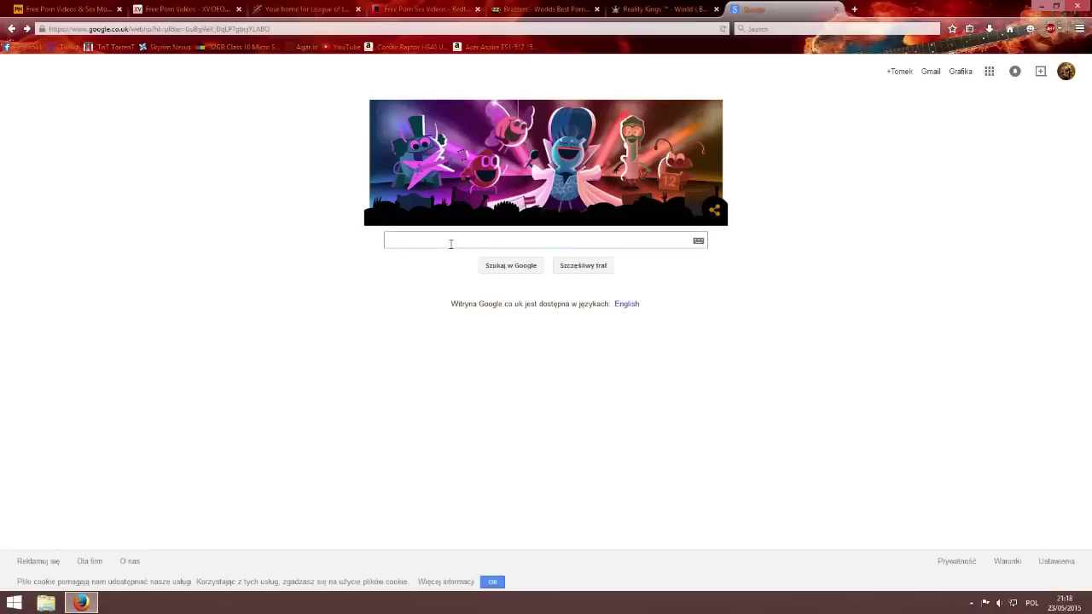
type("skin")
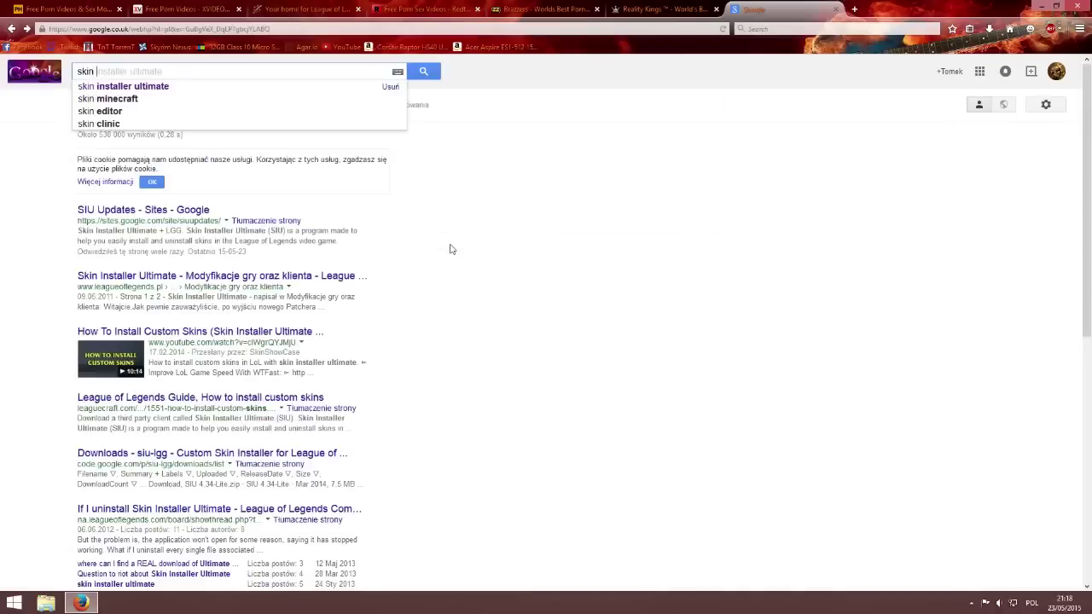
left_click(145, 88)
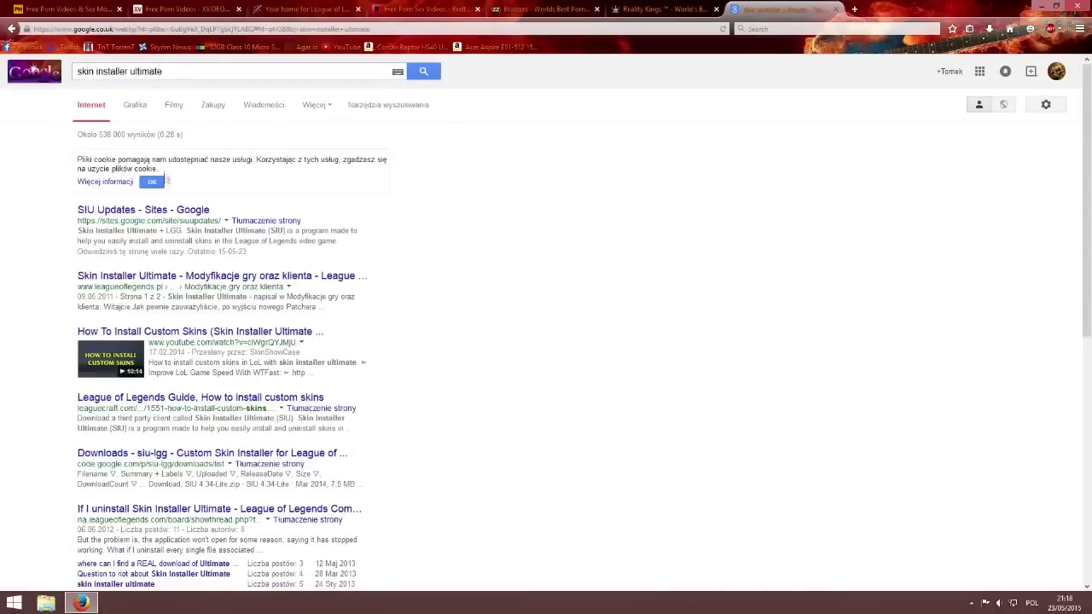
left_click(156, 213)
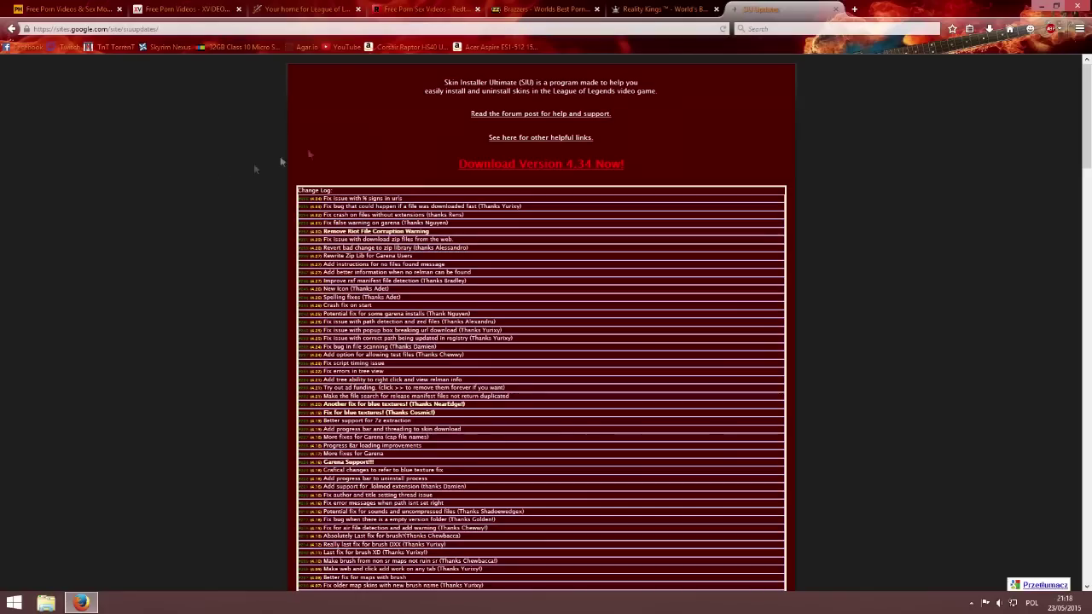
left_click(619, 162)
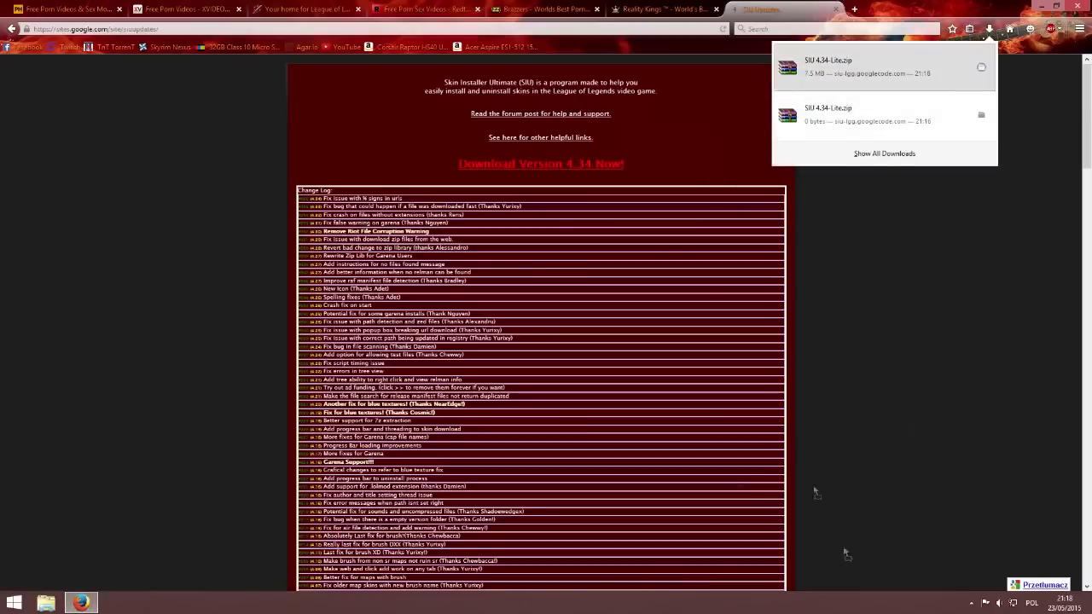
Step: Drag the SIU 4.34-Lite zip out of File Explorer onto the desktop
key("super+d")
left_click_drag(509, 256, 705, 277)
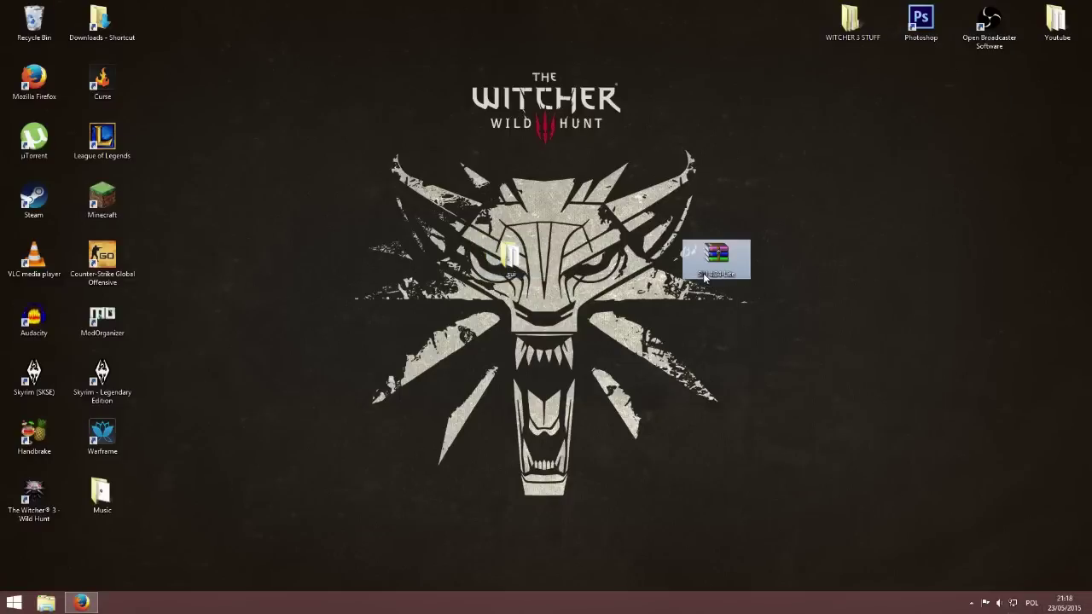
left_click_drag(472, 324, 400, 388)
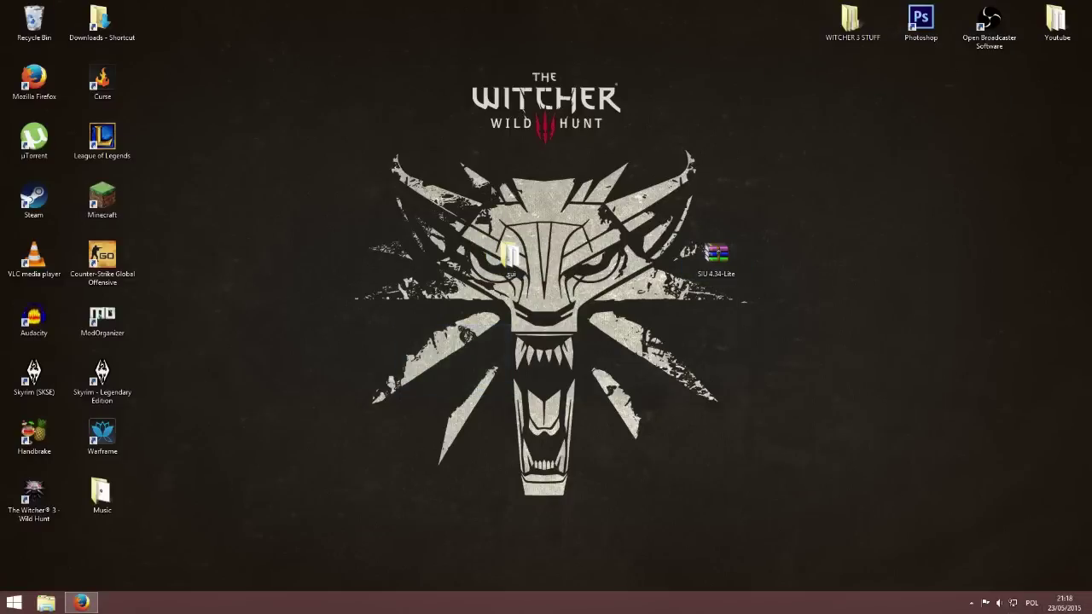
Step: Open the sui folder and scroll through its 59 Skin Installer Ultimate files
double_click(509, 258)
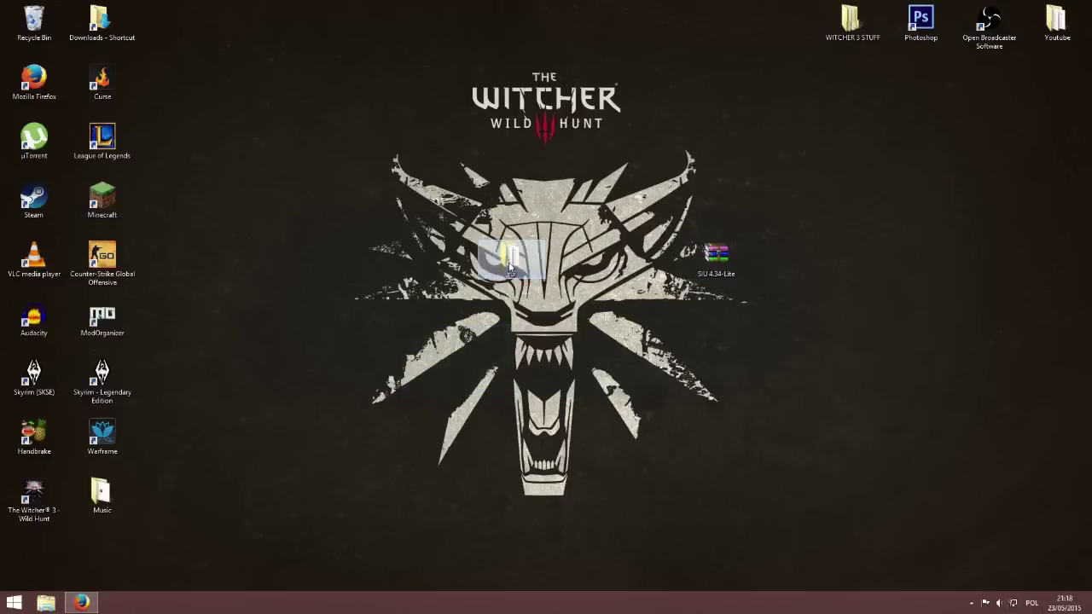
left_click_drag(785, 187, 560, 147)
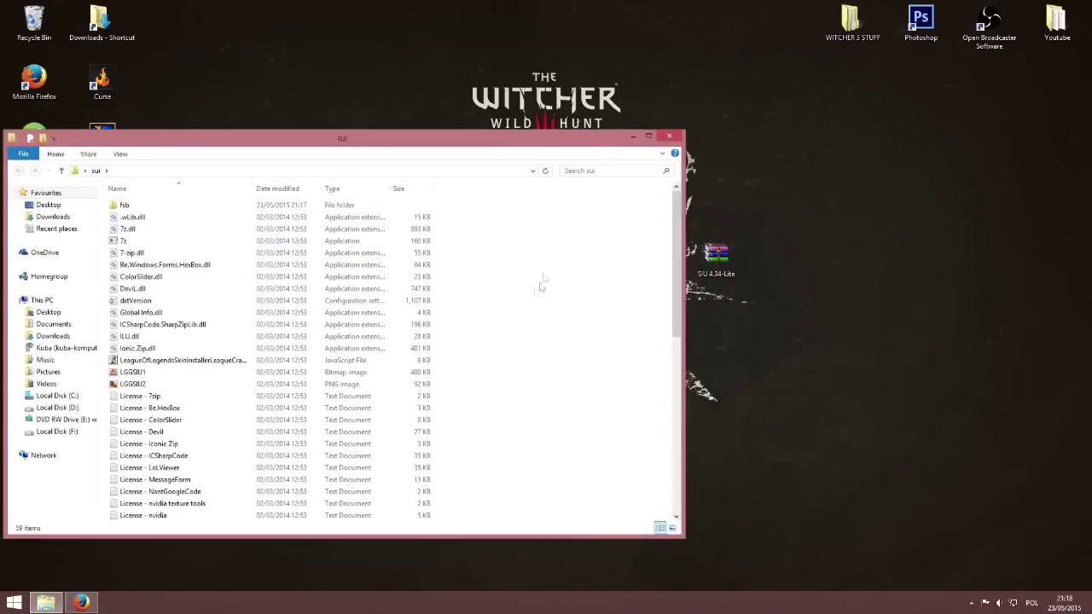
scroll(375, 358, "down", 10)
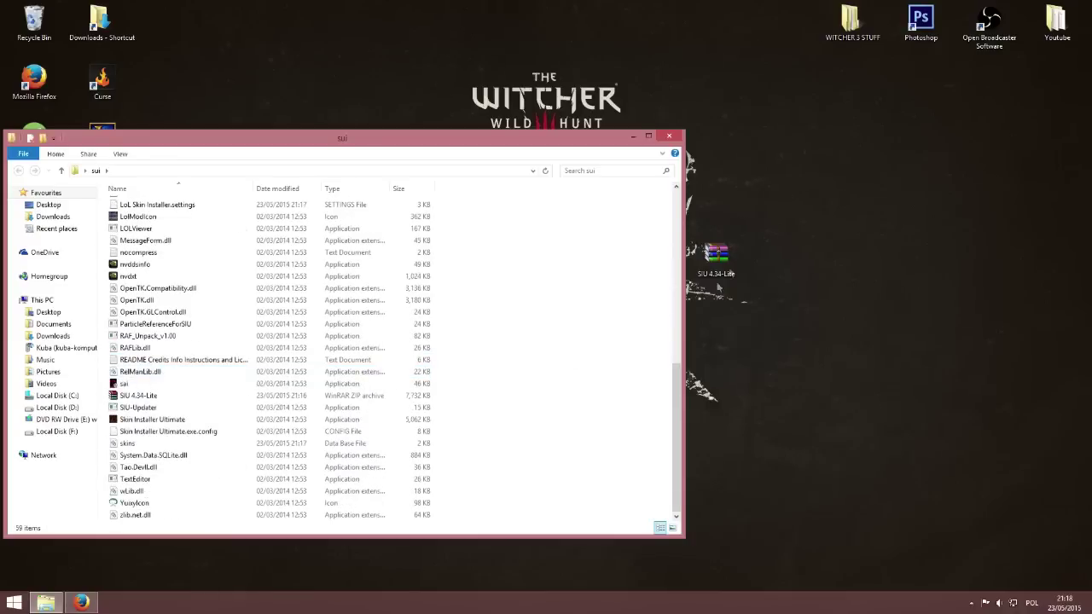
left_click_drag(405, 142, 491, 121)
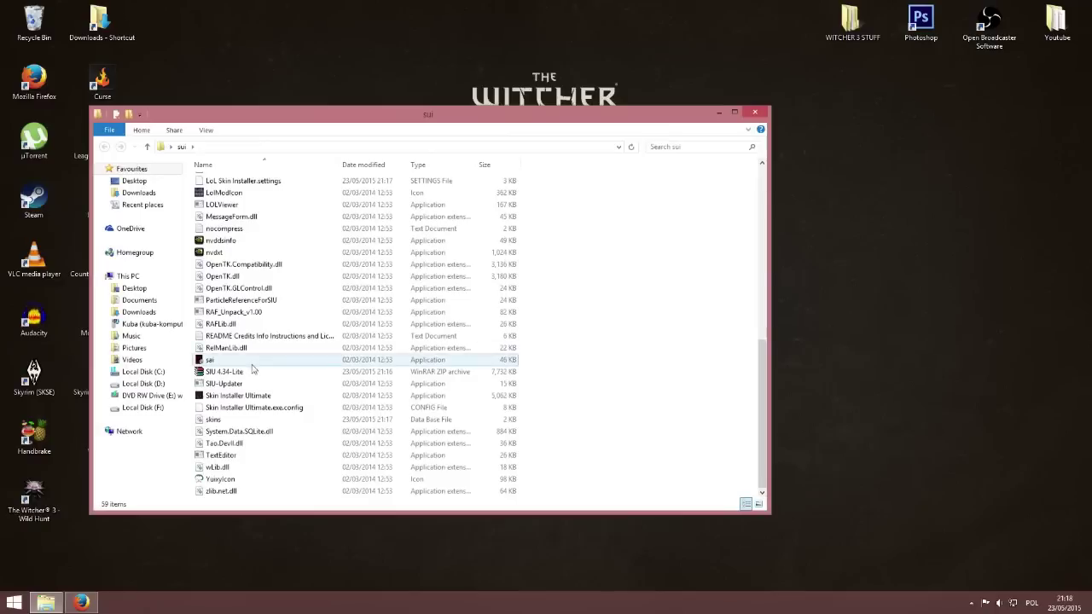
Step: Launch Skin Installer Ultimate.exe v4.34 and accept its first-run notice
left_click(230, 399)
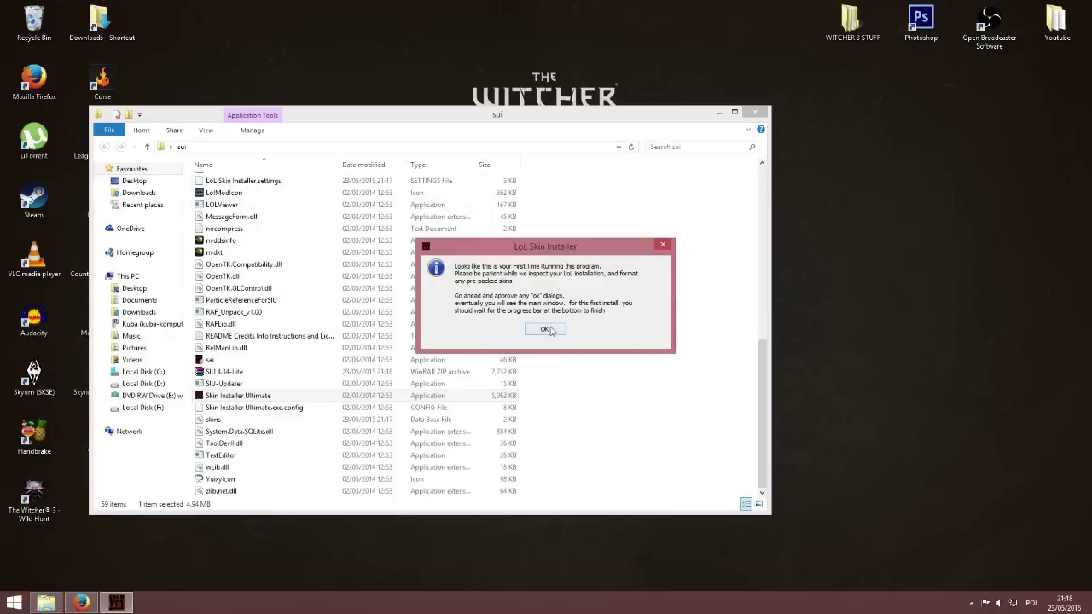
left_click(544, 329)
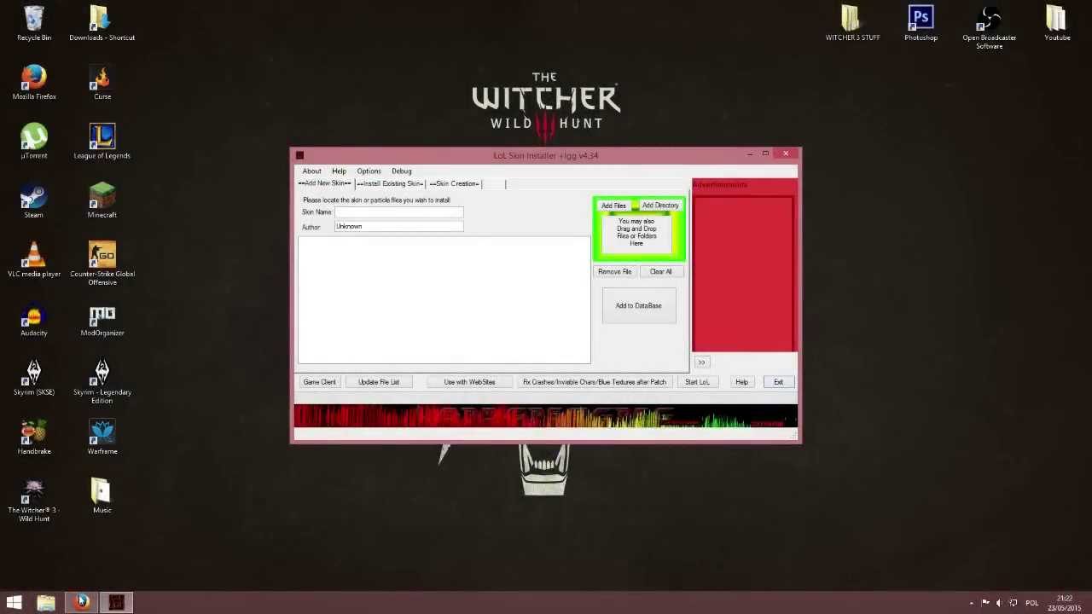
left_click(81, 602)
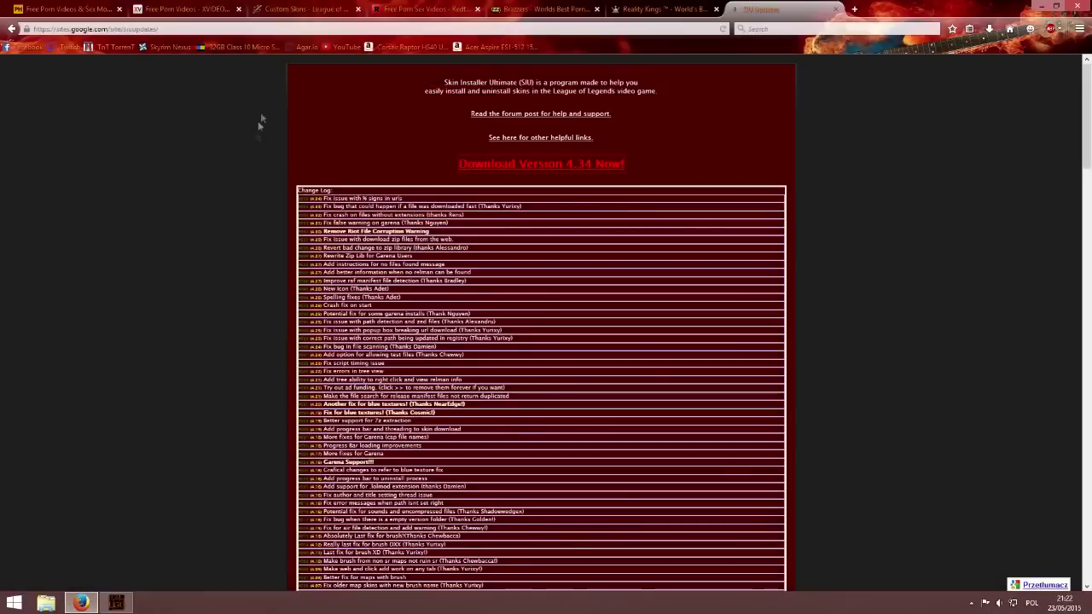
Step: Load the full list of custom skins on the LeagueCraft page
left_click(290, 10)
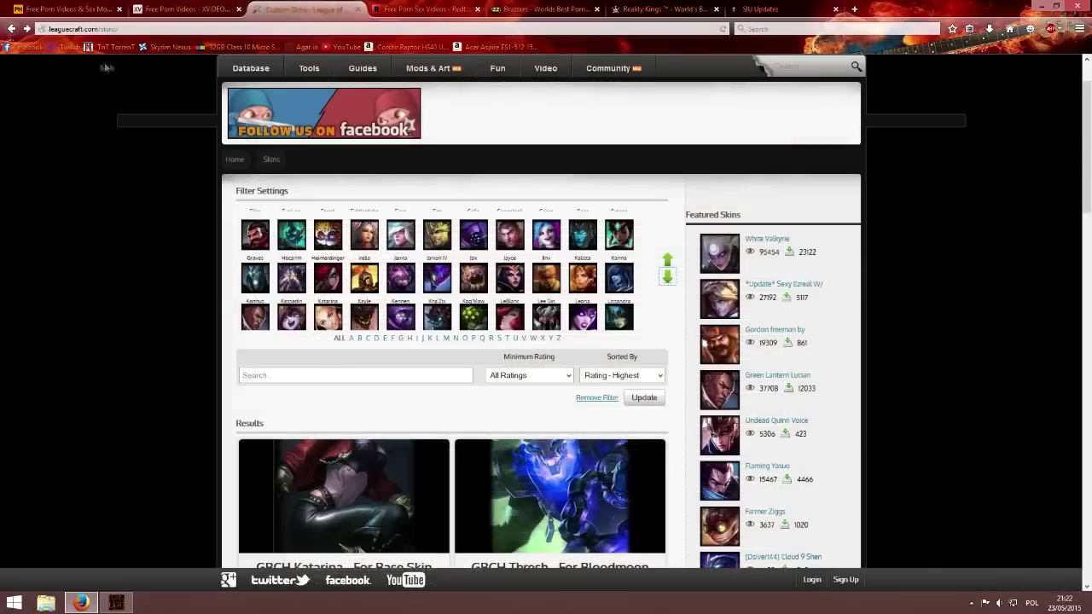
scroll(175, 76, "up", 1)
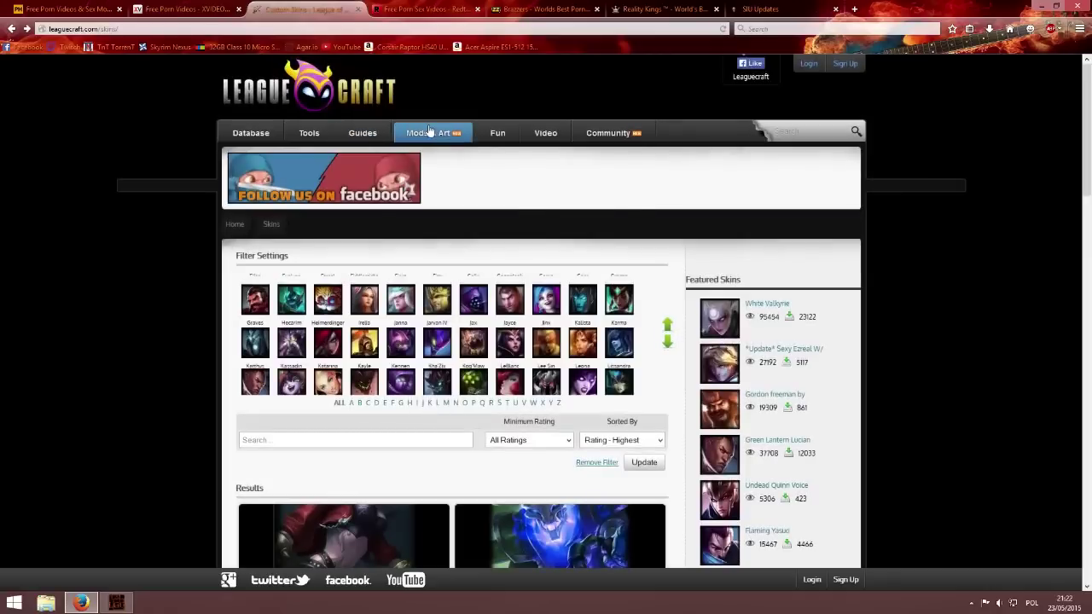
mouse_move(427, 133)
left_click(419, 160)
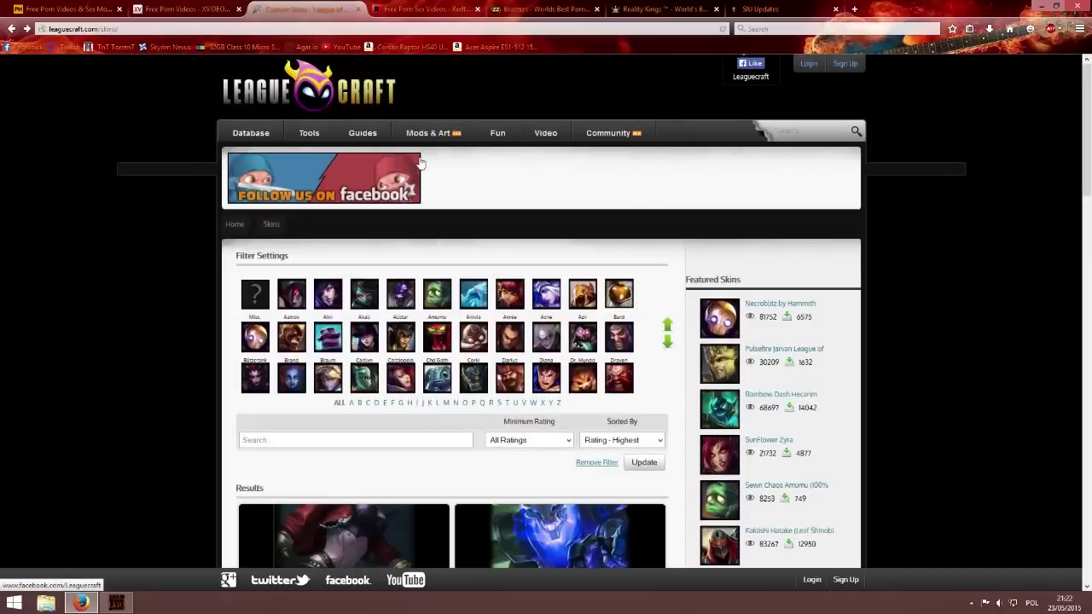
scroll(435, 244, "down", 8)
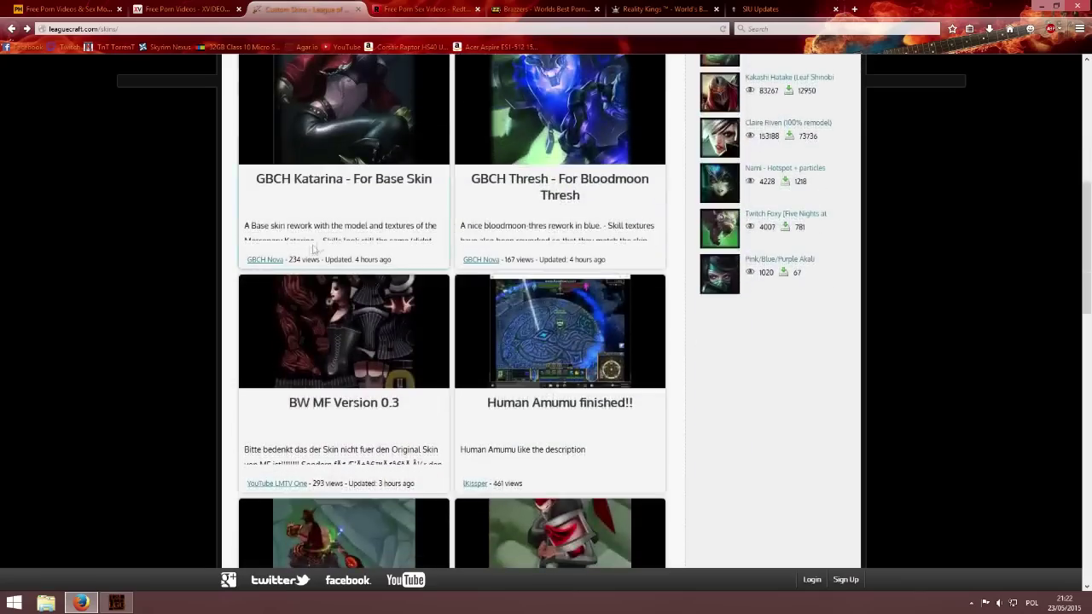
scroll(321, 230, "down", 8)
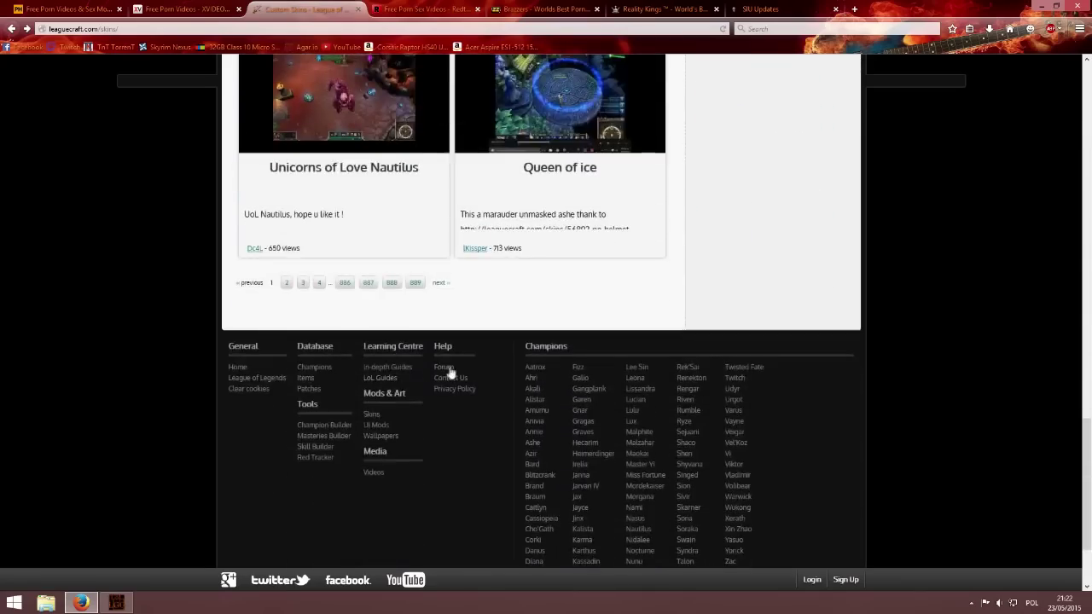
scroll(453, 368, "up", 5)
scroll(453, 368, "up", 10)
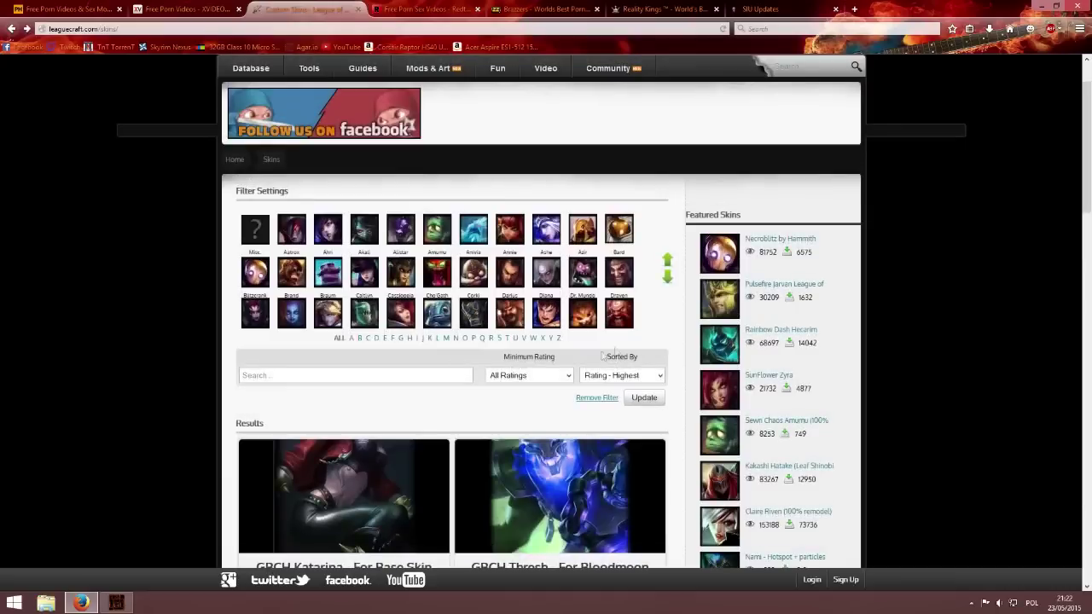
Step: Filter the LeagueCraft skin list to Lee Sin only
left_click(668, 278)
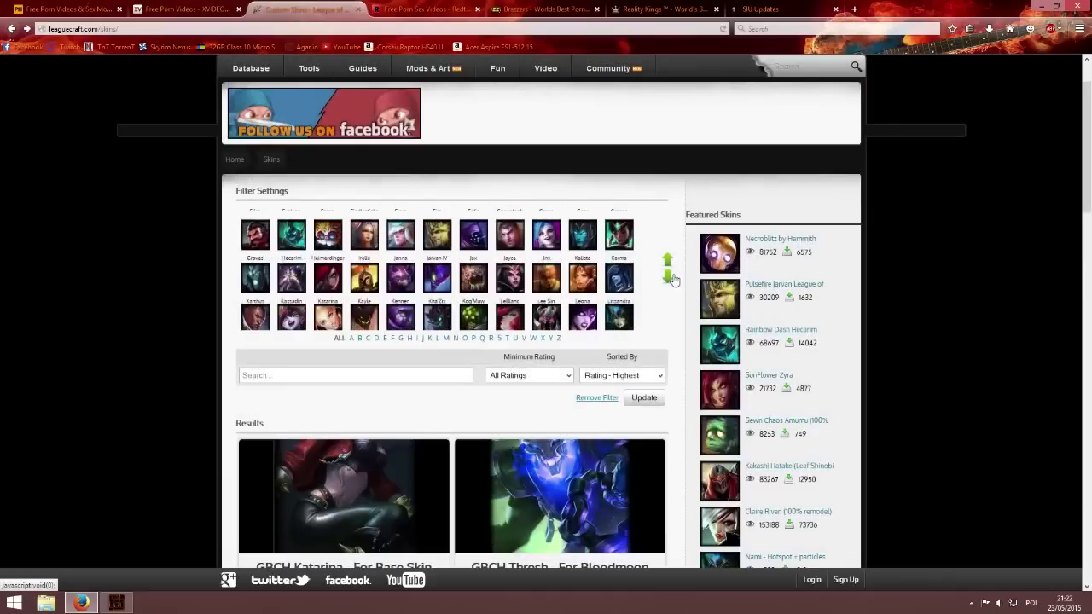
left_click(548, 280)
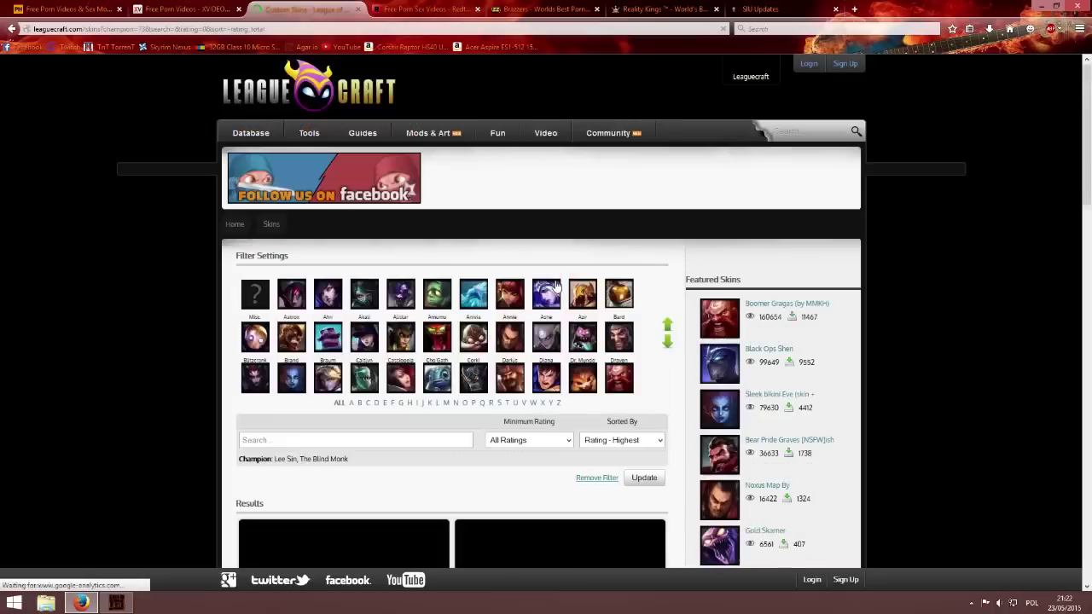
scroll(553, 341, "down", 3)
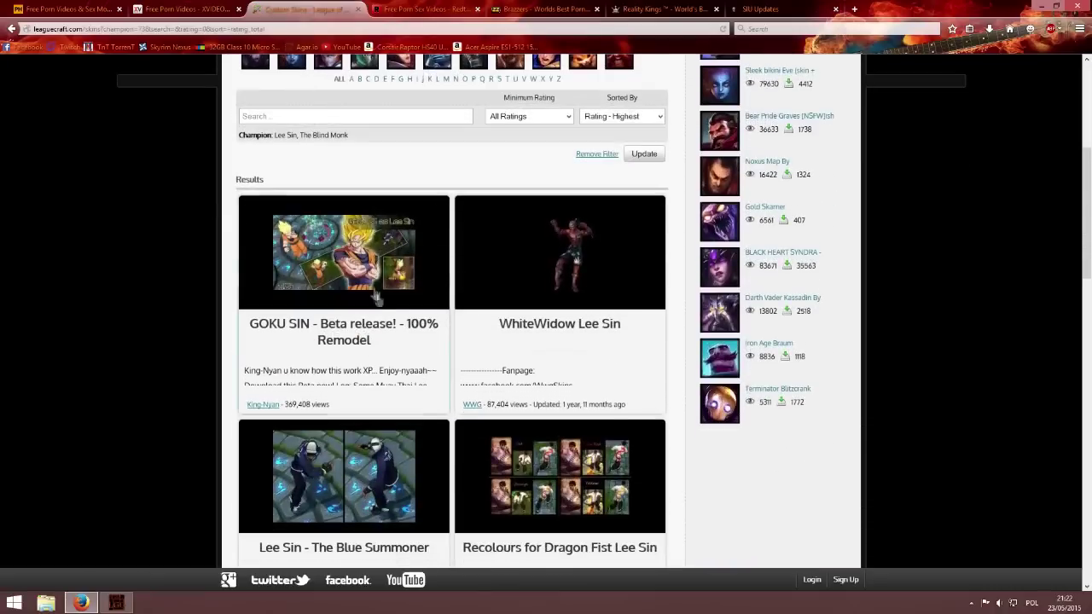
scroll(550, 381, "down", 5)
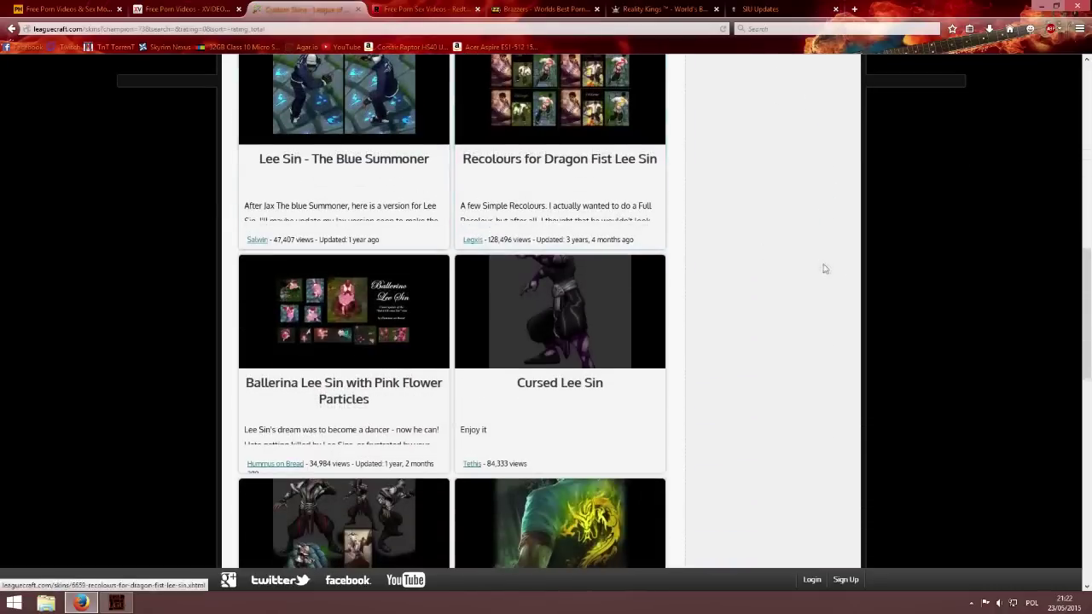
scroll(767, 292, "up", 2)
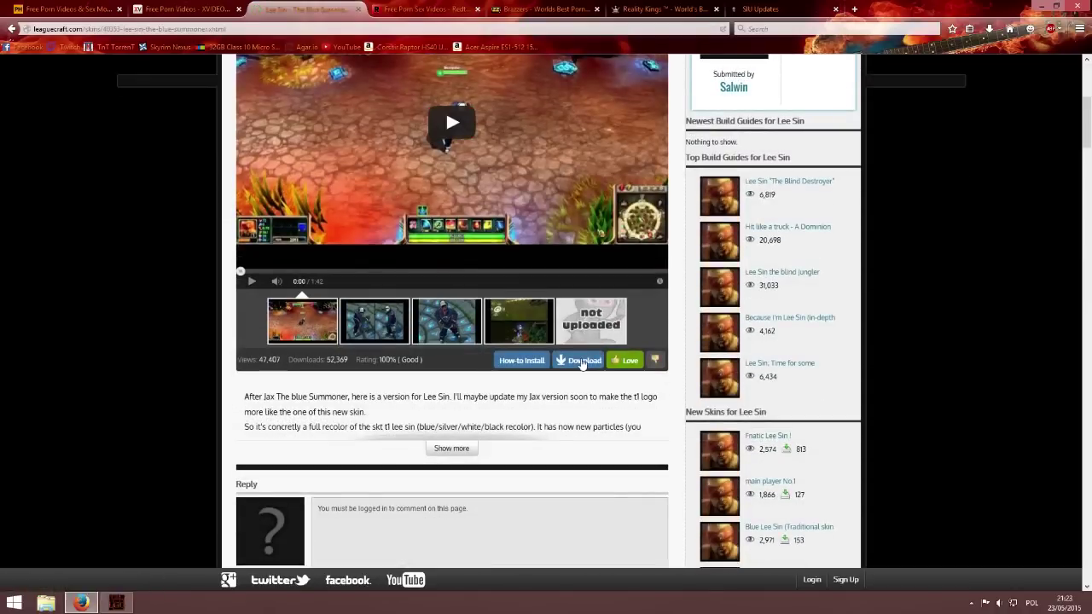
Step: Download the Lee Sin Blue Summoner skin and unblock the flagged 40353.zip download
left_click(585, 360)
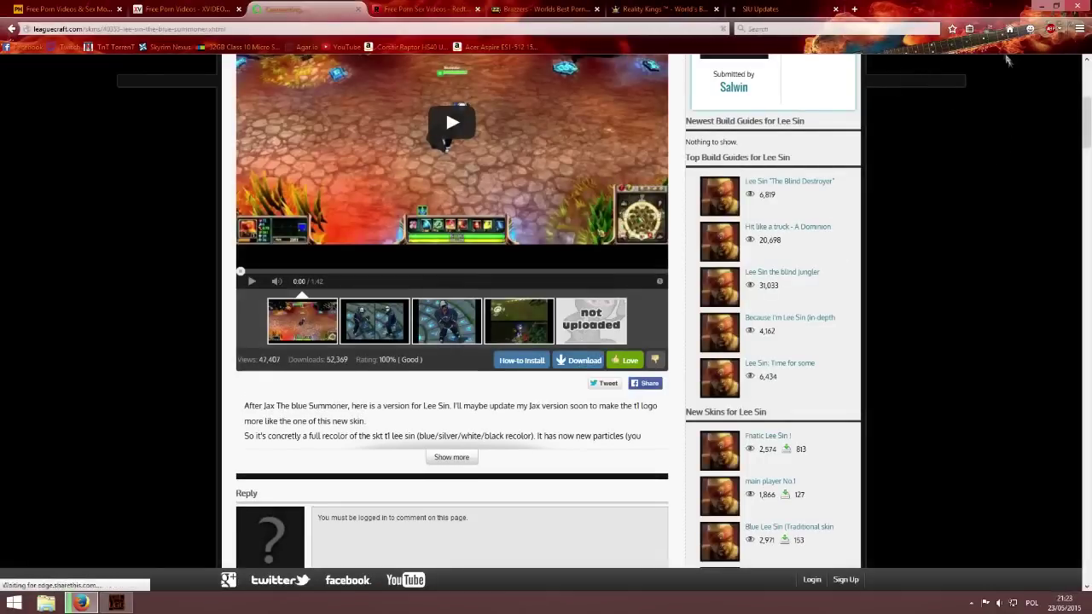
left_click(992, 31)
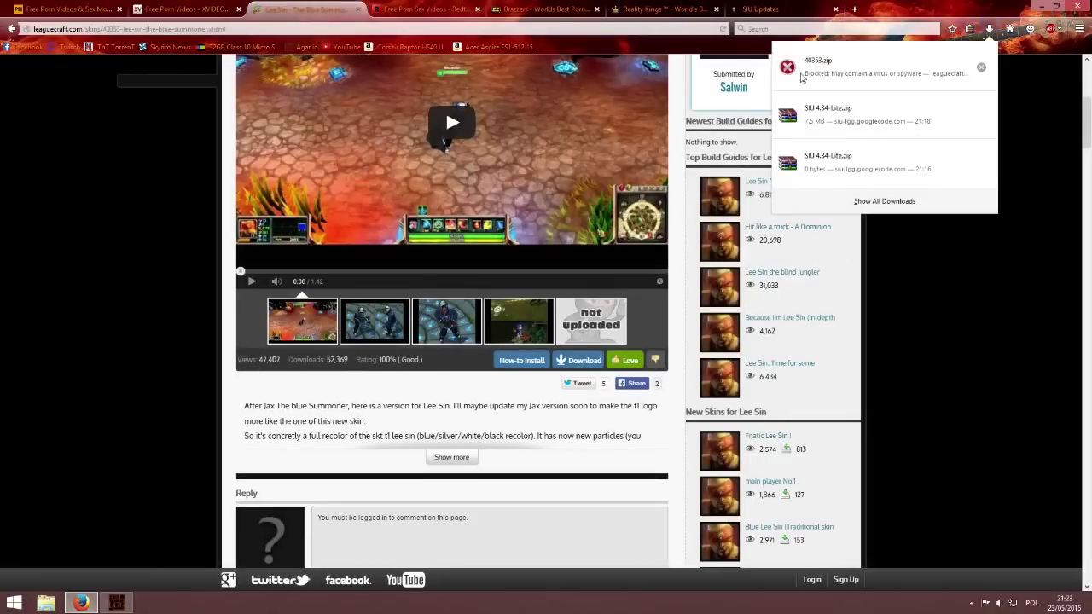
right_click(862, 72)
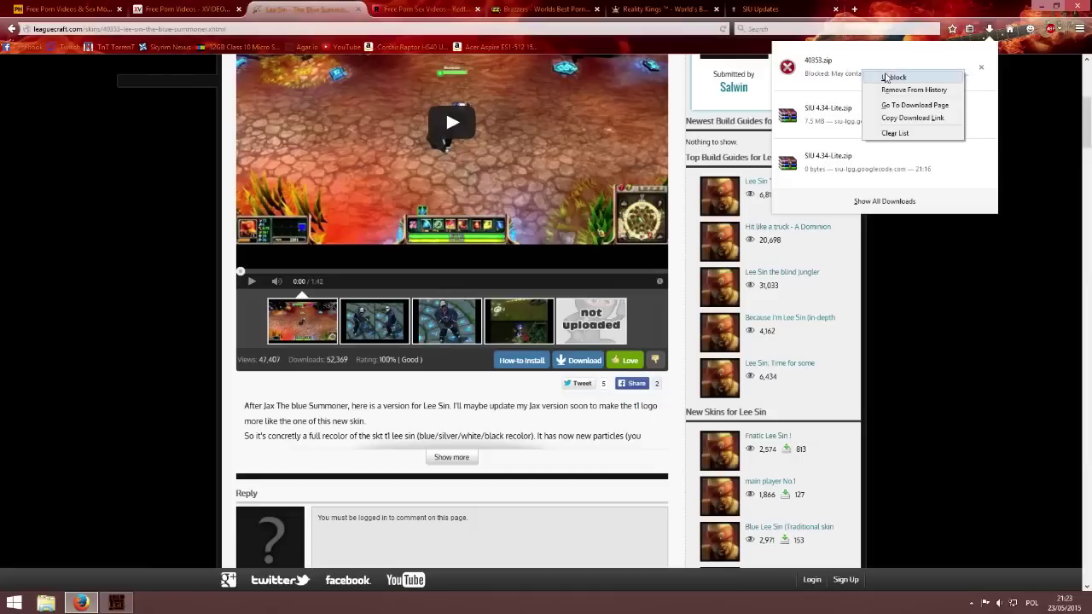
left_click(892, 77)
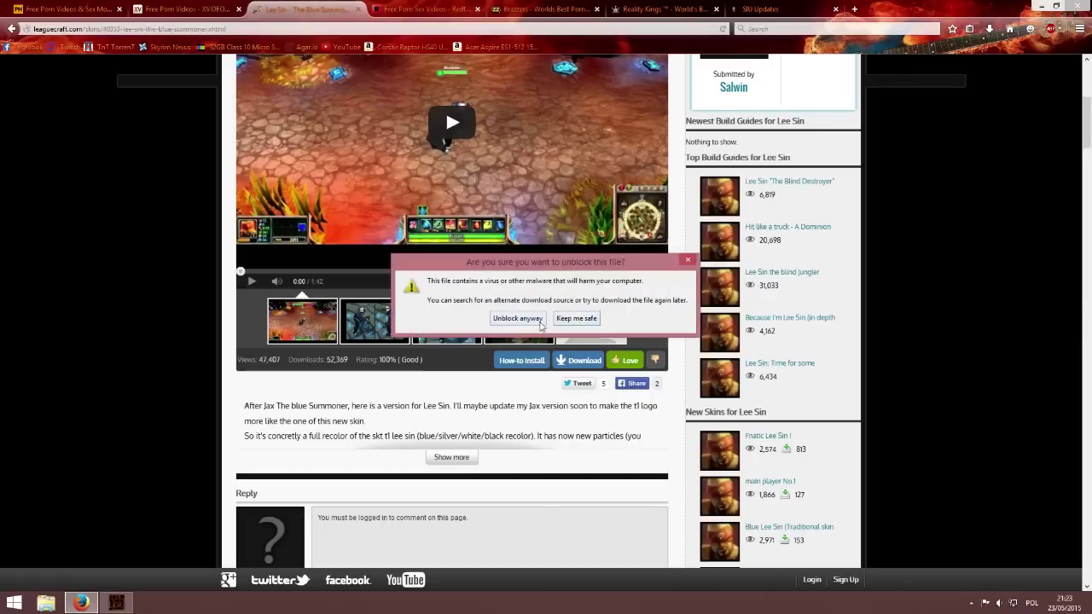
left_click(530, 324)
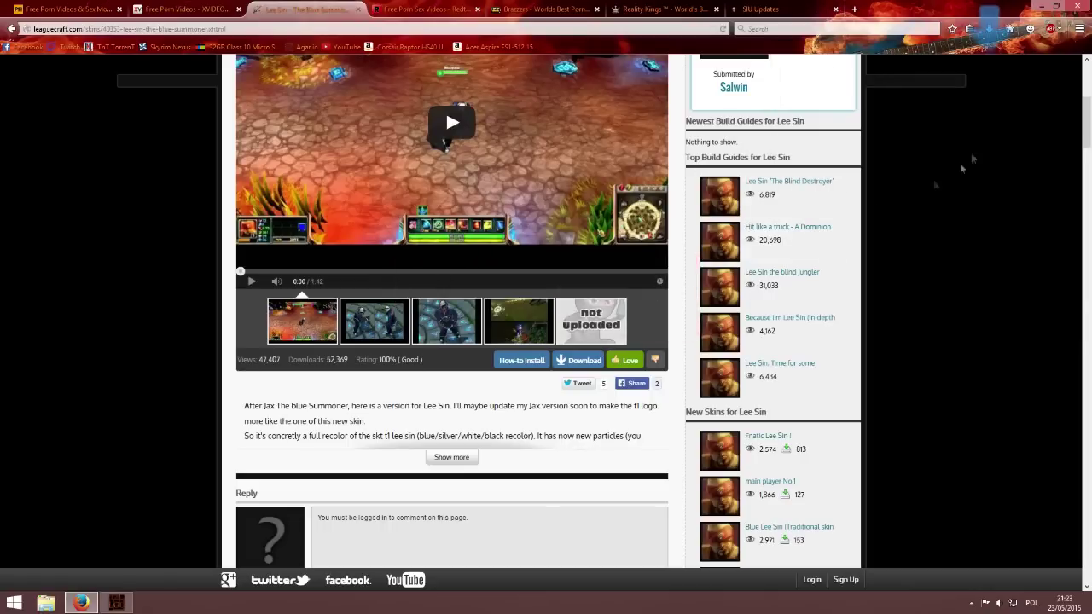
left_click(988, 28)
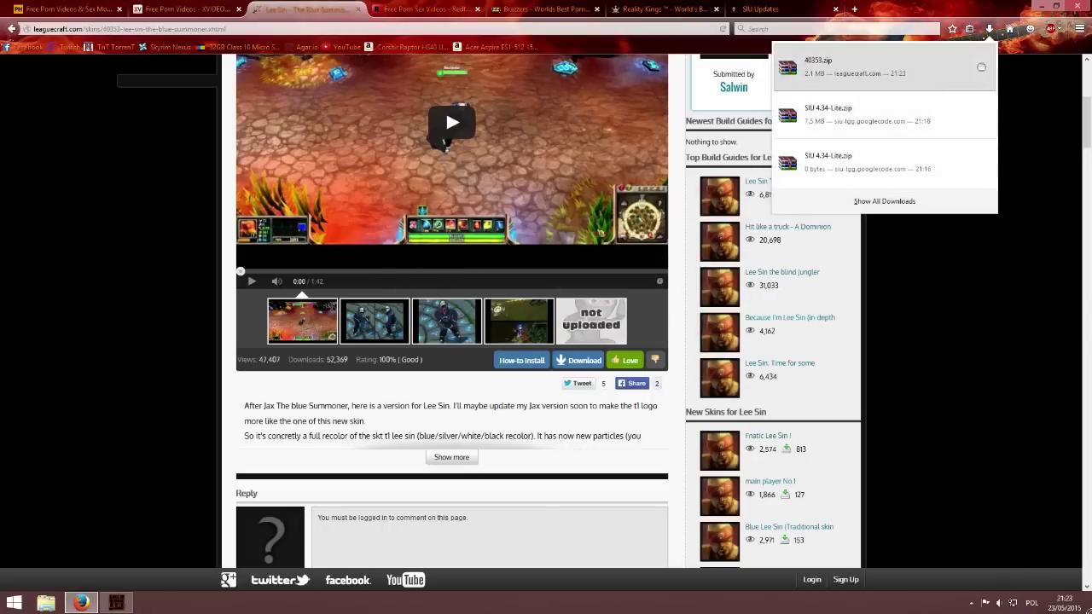
left_click(1087, 608)
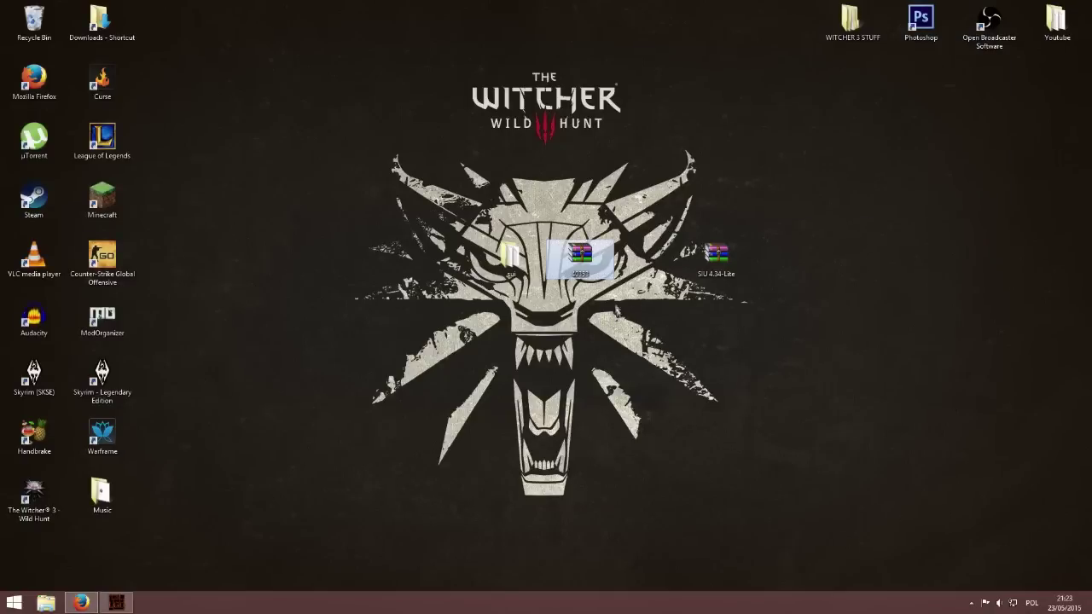
Step: Open 40353.zip and its inner Lee Sin - The Blue Summoner.7z, dragging the skin folder into Skin Installer Ultimate
double_click(580, 256)
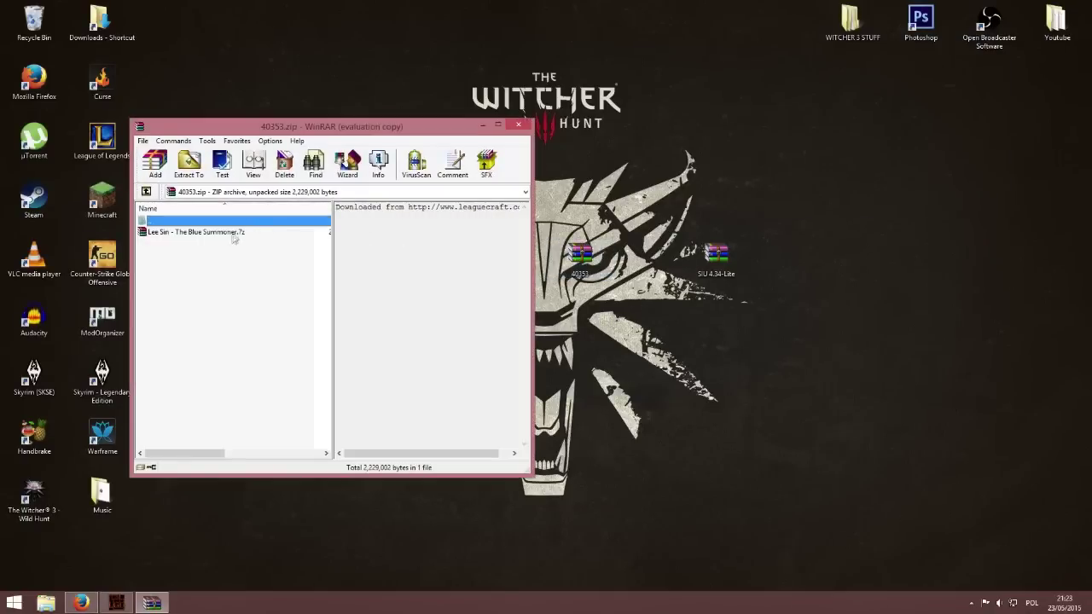
double_click(233, 237)
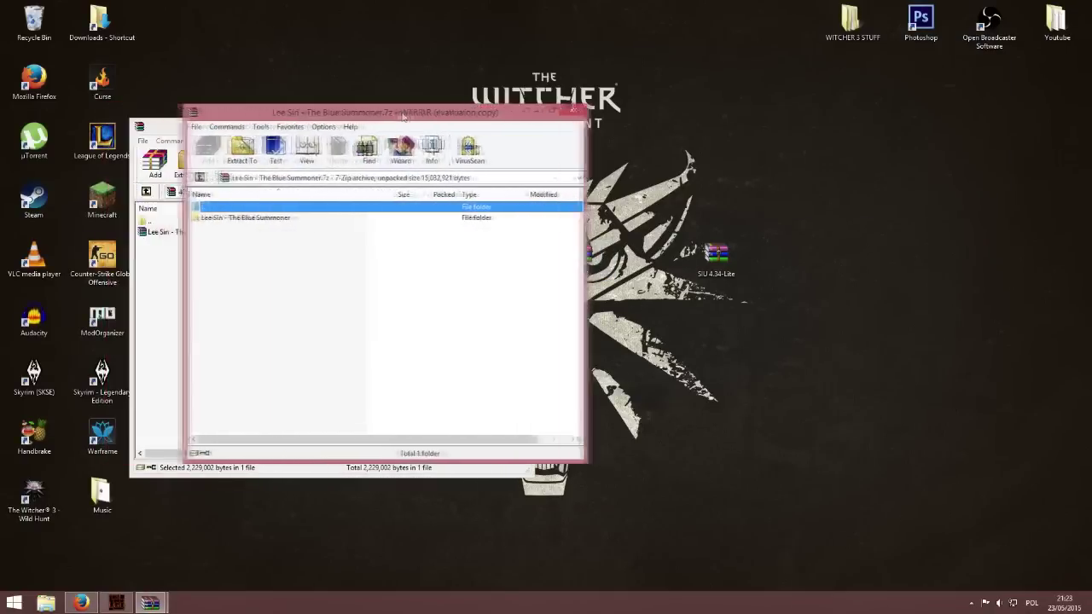
left_click(273, 219)
left_click_drag(273, 220, 283, 227)
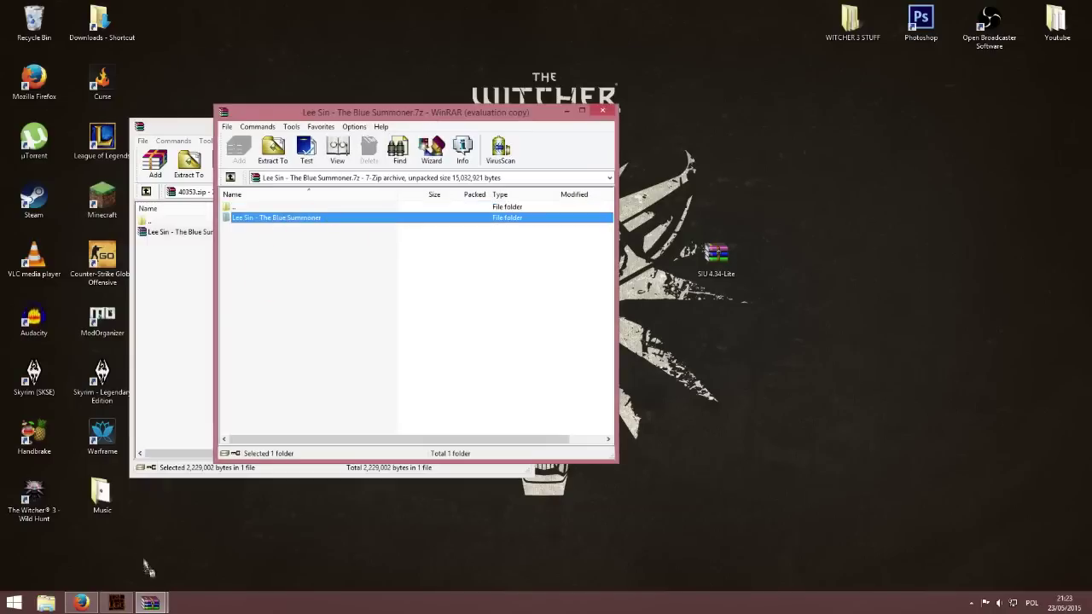
left_click_drag(117, 601, 475, 287)
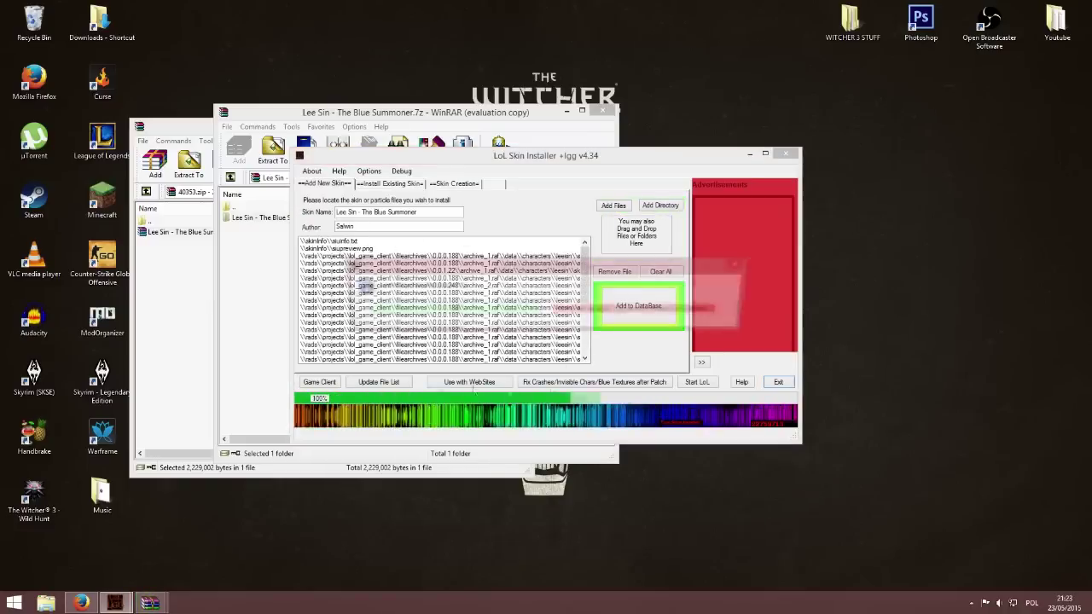
Step: Confirm the 32 added files and finish adding the skin to the database
left_click(493, 310)
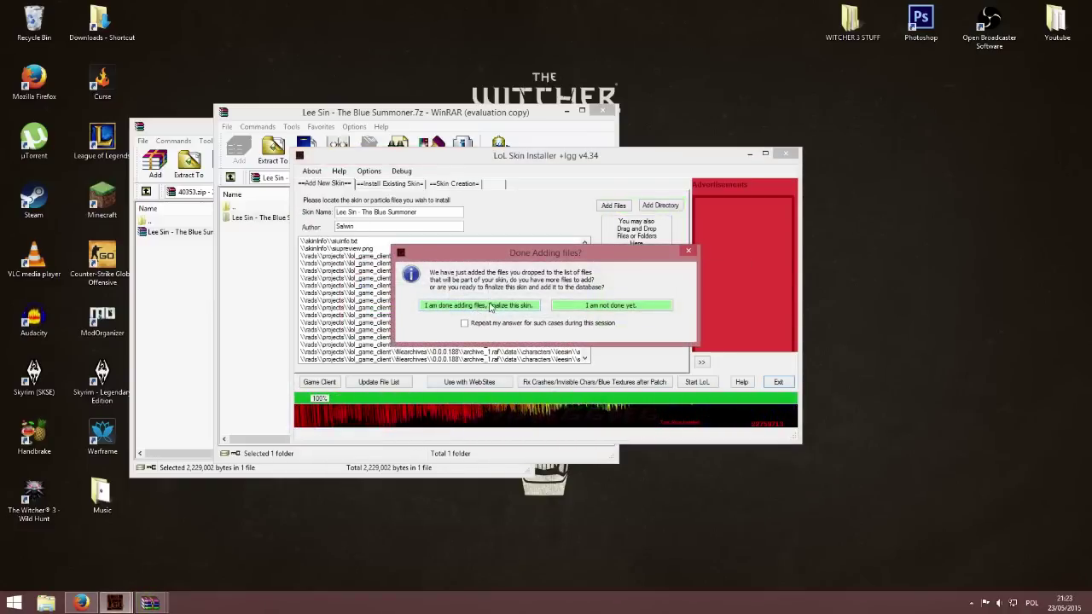
left_click(479, 307)
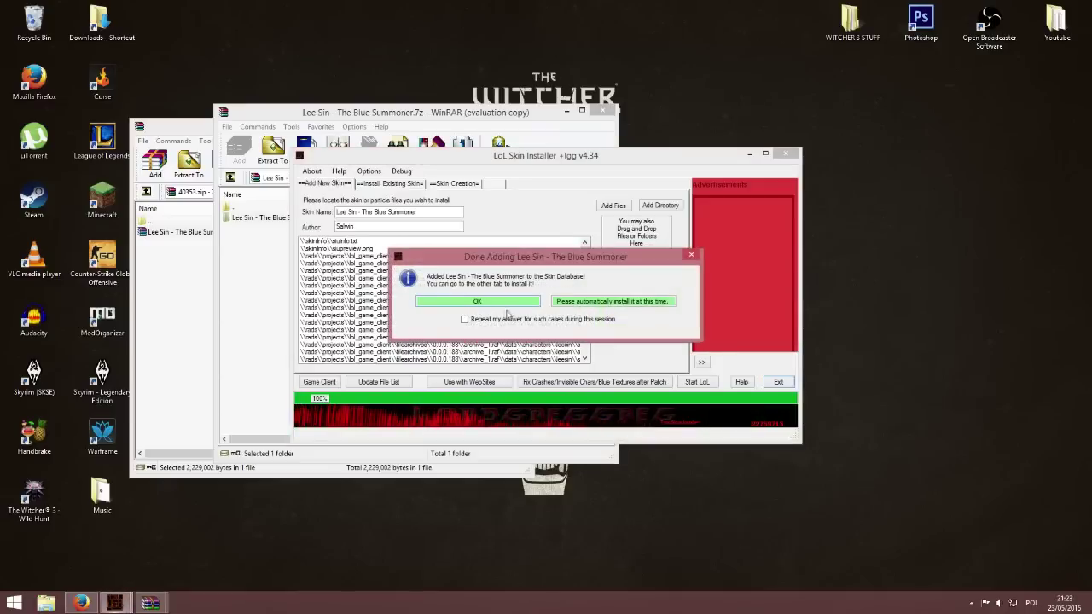
left_click(505, 304)
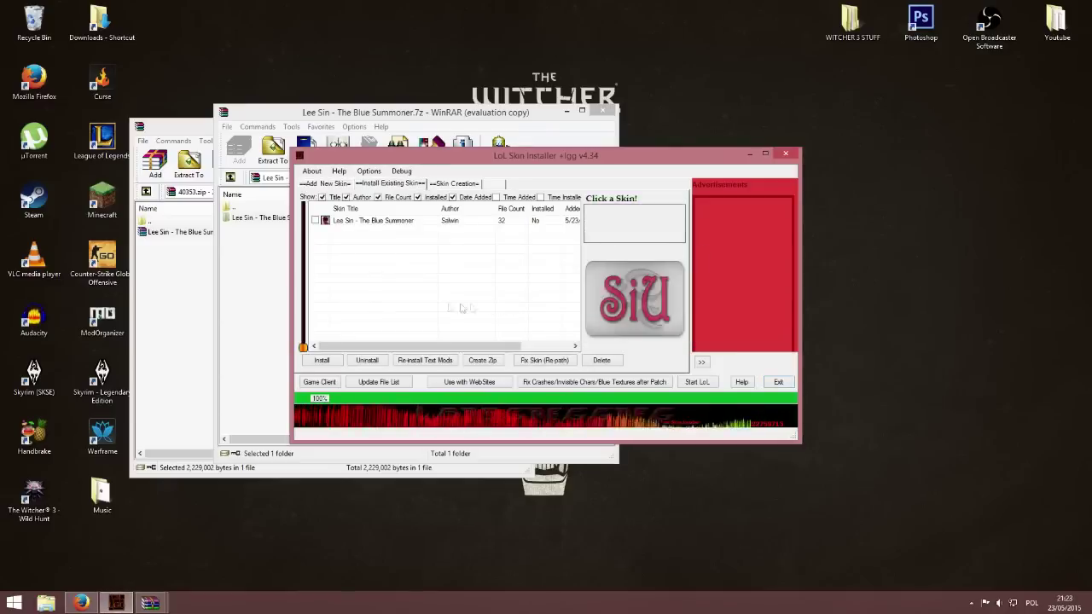
Step: Install the Lee Sin - The Blue Summoner skin and close both WinRAR archive windows
left_click(316, 220)
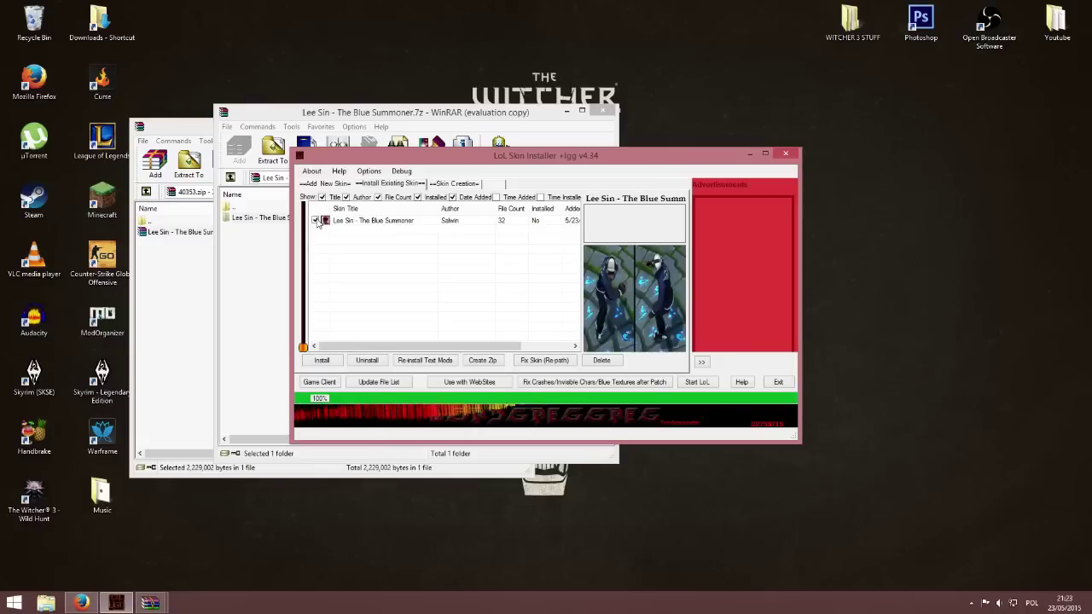
left_click(321, 361)
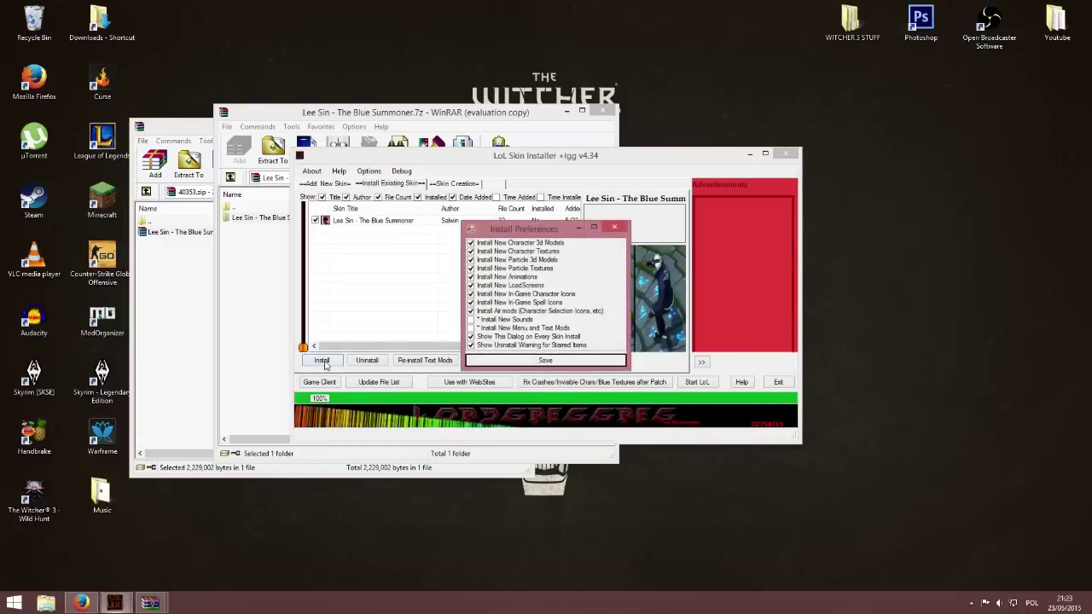
left_click(515, 361)
left_click(607, 111)
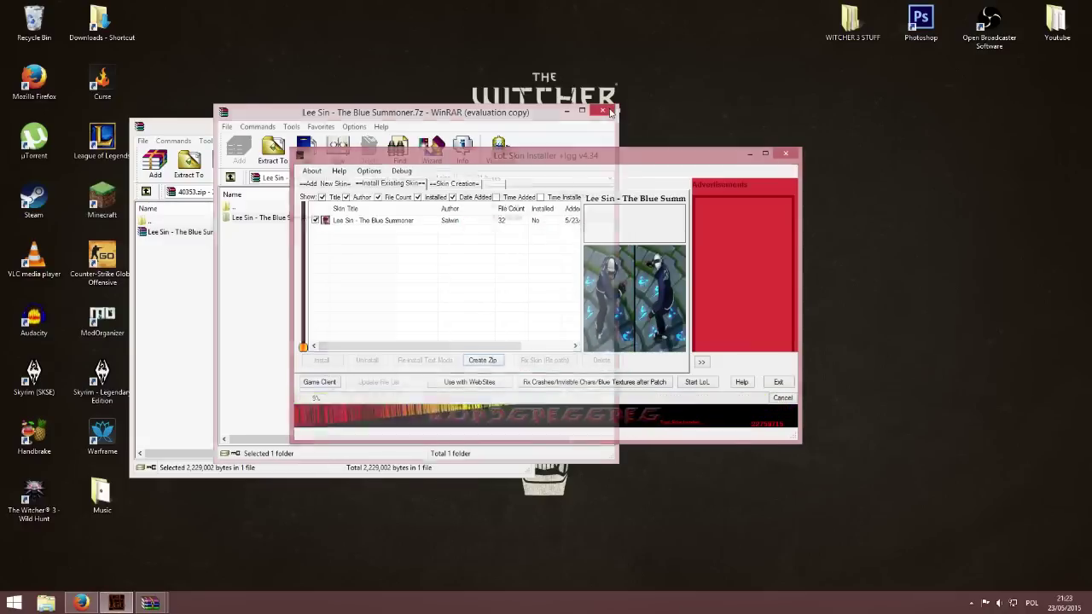
left_click(517, 124)
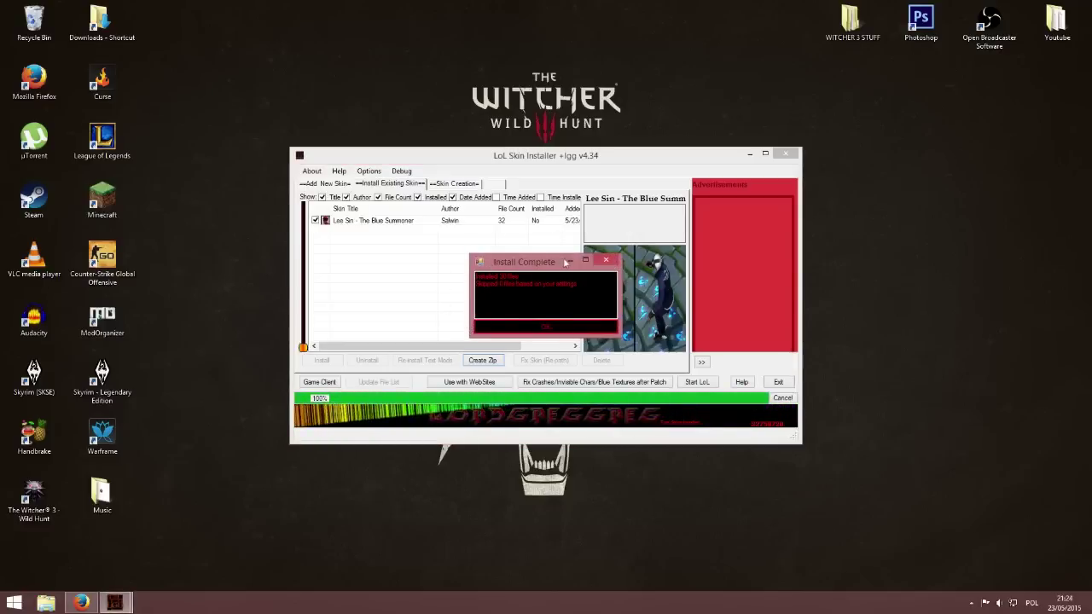
left_click(544, 331)
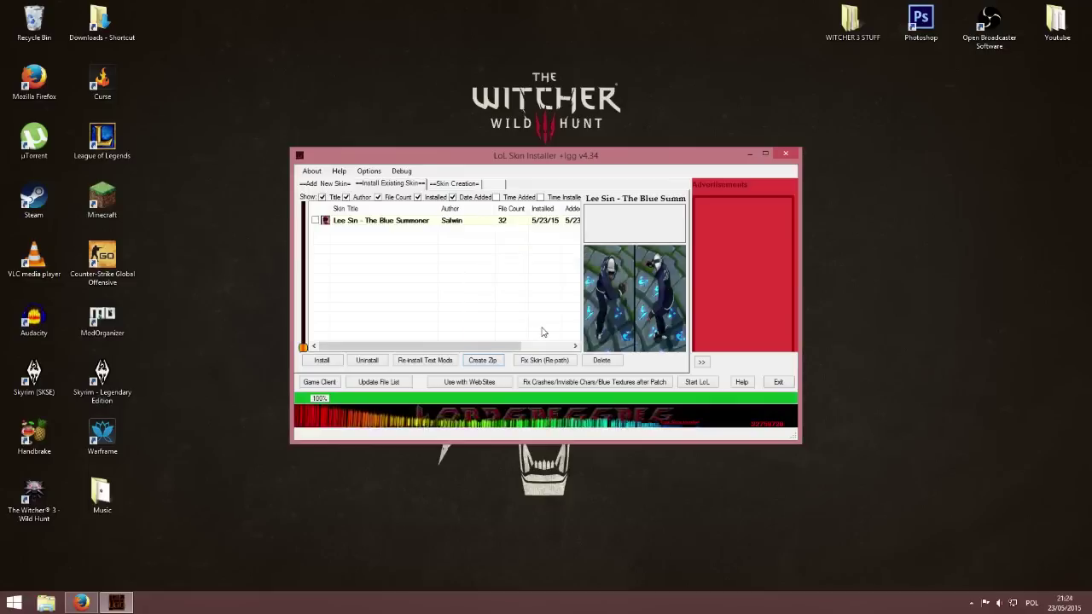
Step: Start League of Legends from the installer and log in with the account username and password
left_click(695, 382)
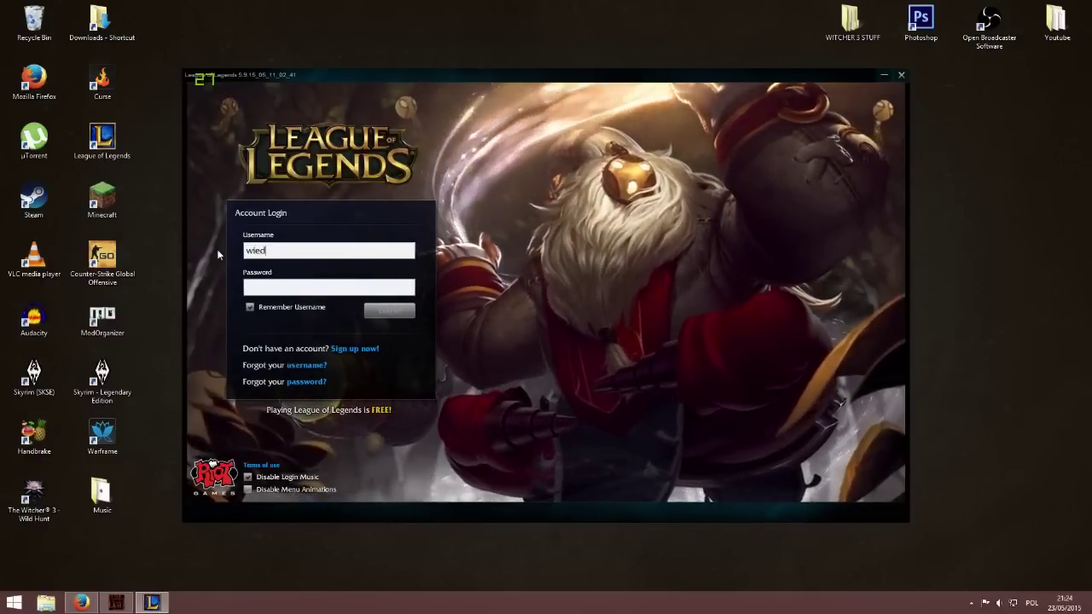
type("inpl")
left_click(259, 285)
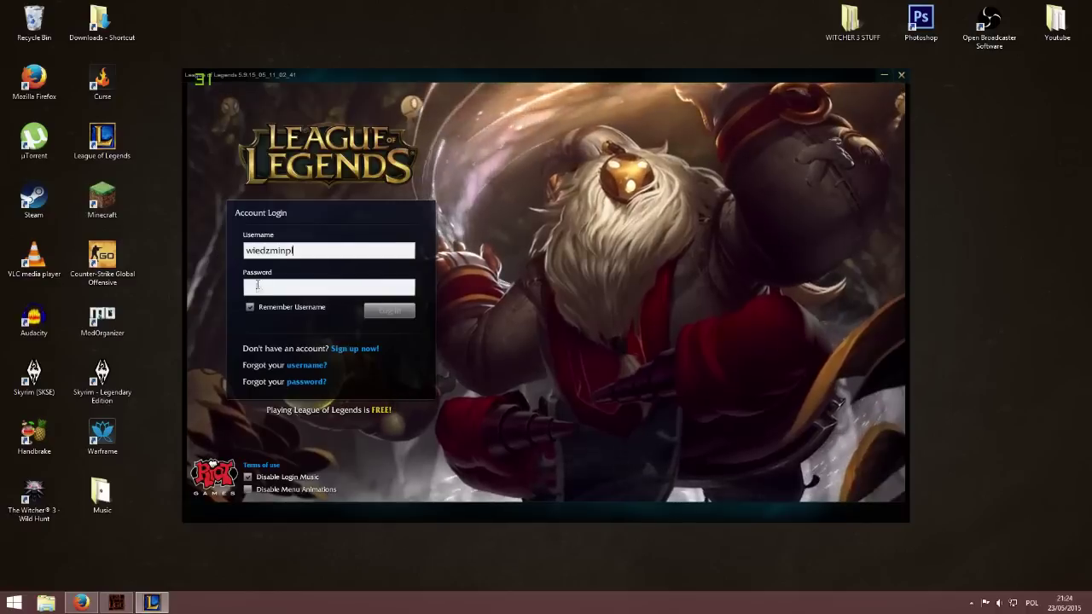
type("**********")
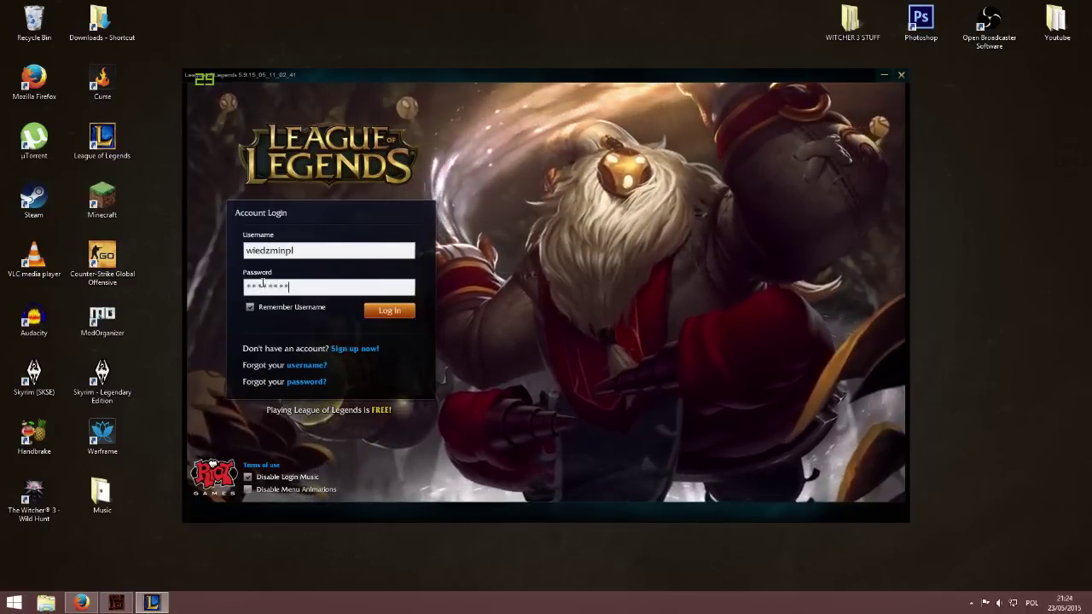
left_click(384, 307)
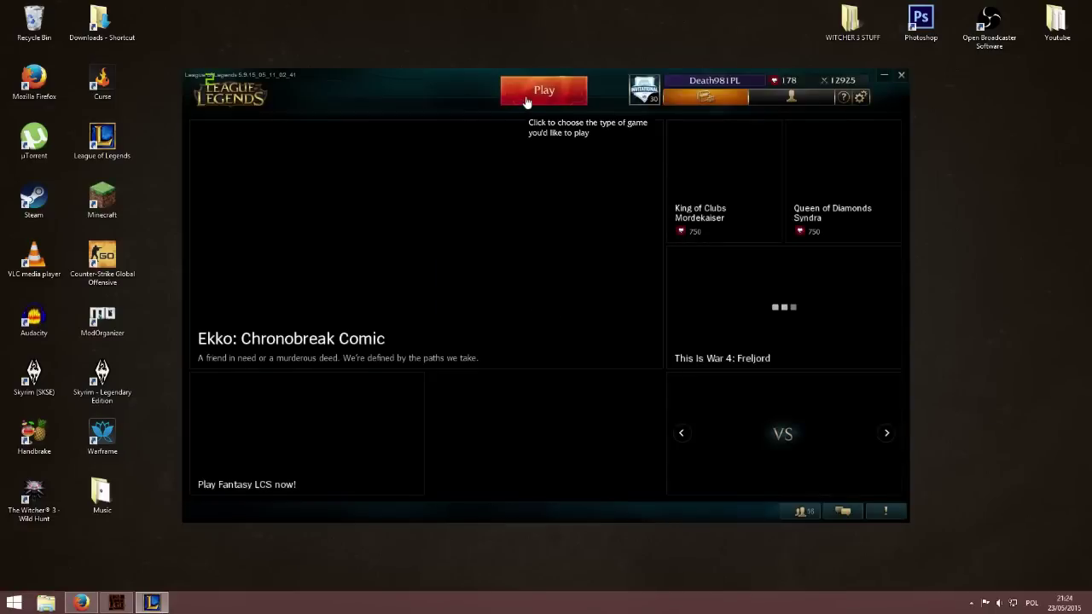
Step: Create a Custom game from Play and lock in Lee Sin as the champion
left_click(523, 91)
left_click(361, 201)
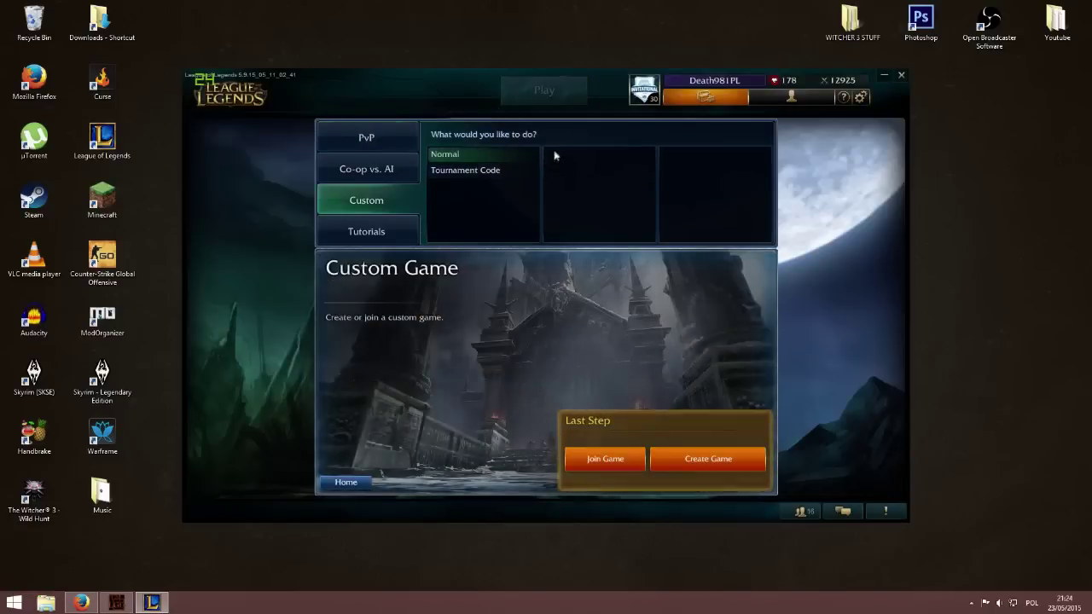
left_click(690, 457)
left_click(536, 479)
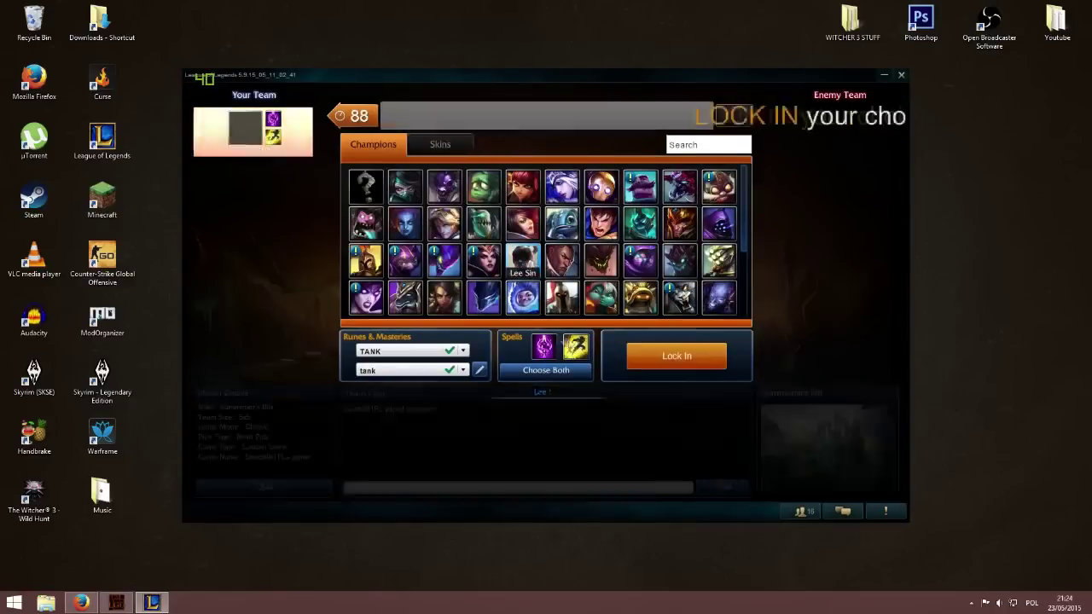
left_click(634, 363)
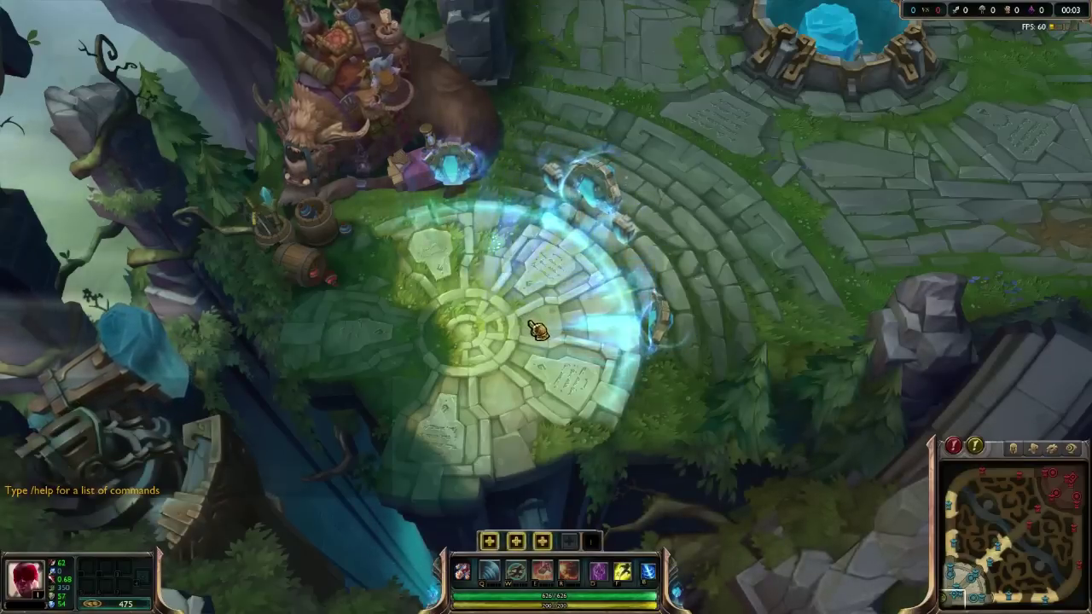
Step: Level Q with Ctrl+Q, send a chat emote, and walk the Blue Summoner Lee Sin into the Baron pit
key("ctrl+q")
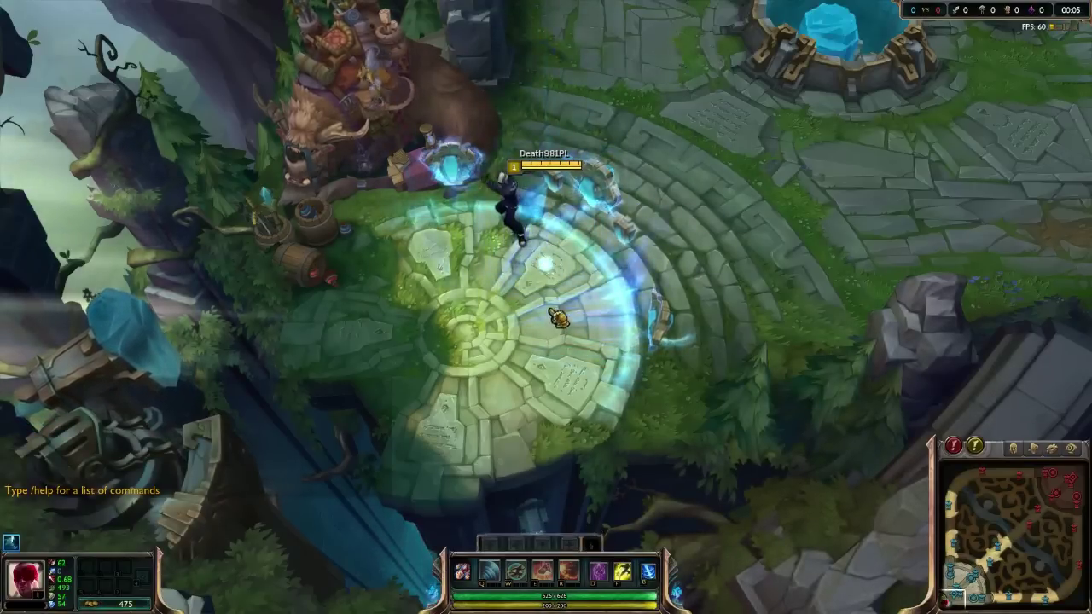
scroll(565, 313, "up", 5)
right_click(553, 300)
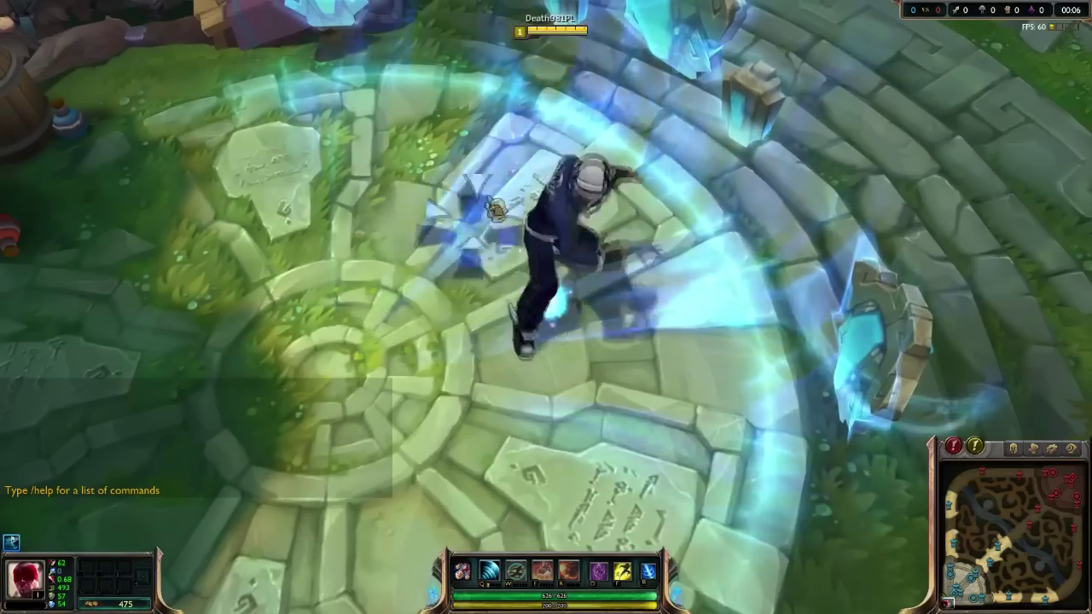
right_click(537, 300)
key("Return")
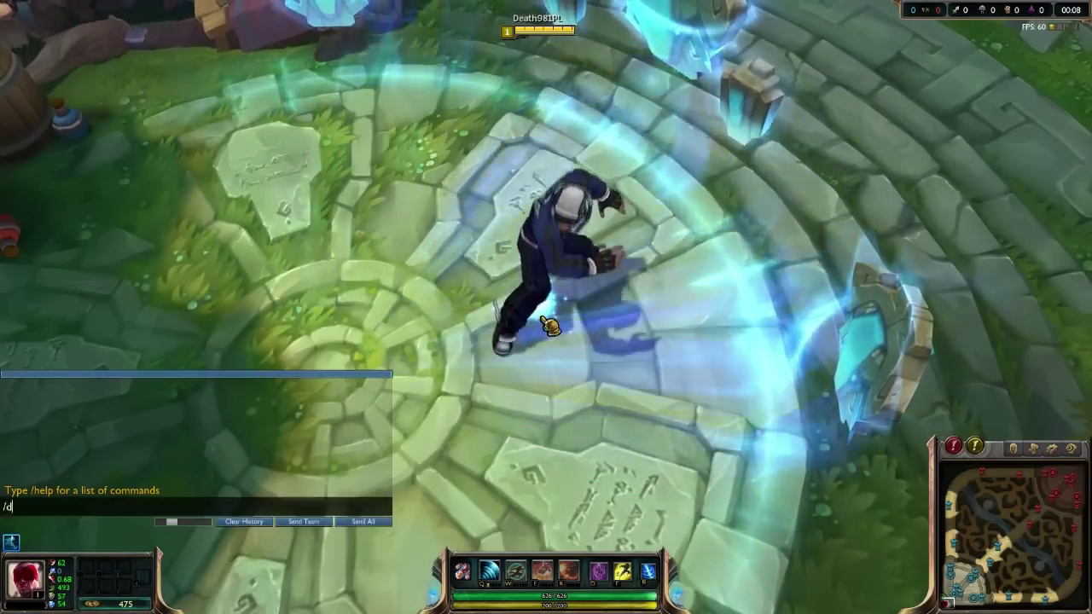
key("Return")
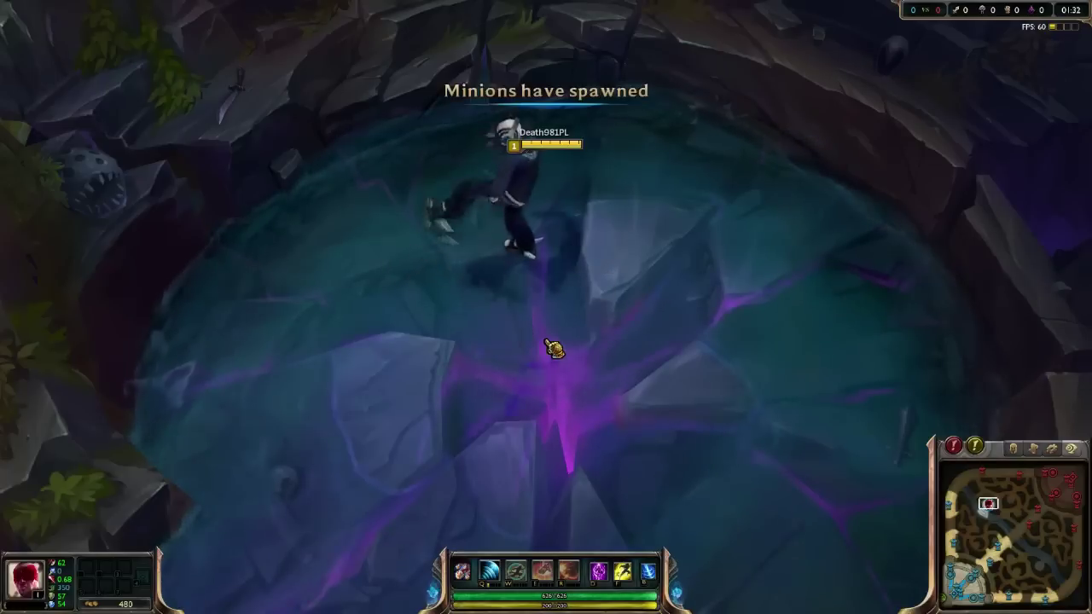
right_click(554, 348)
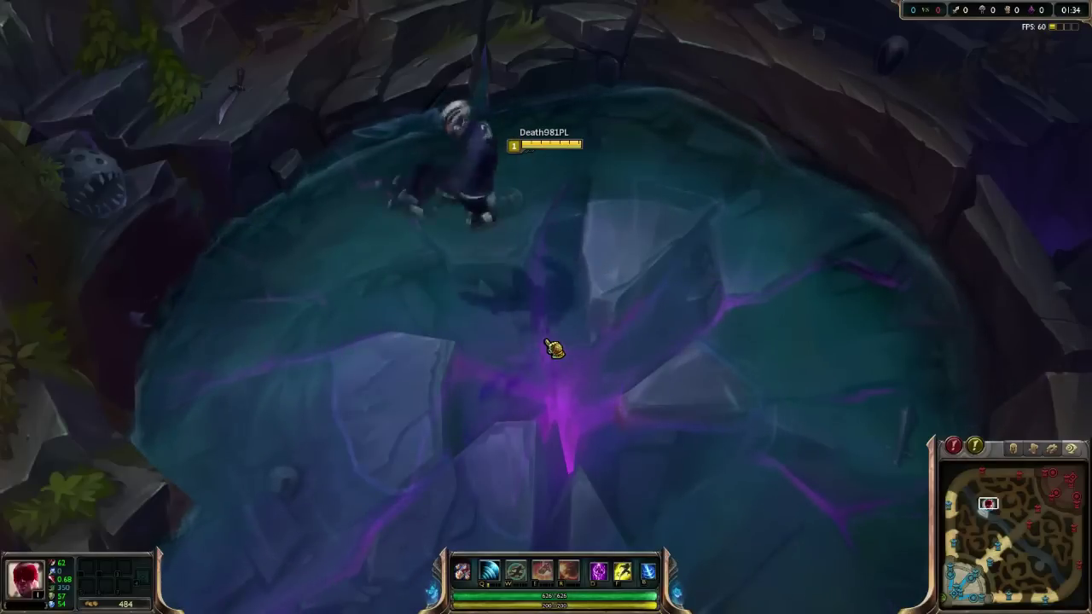